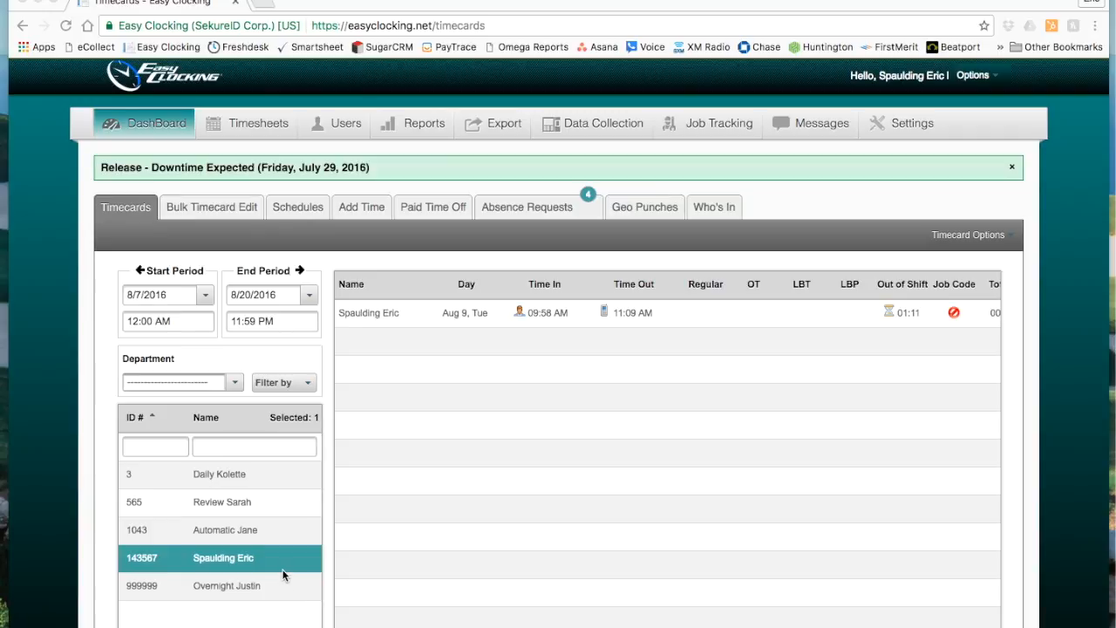
Review the timecards of the first, second and fourth employees in the list.
scroll(288, 571, down, 3)
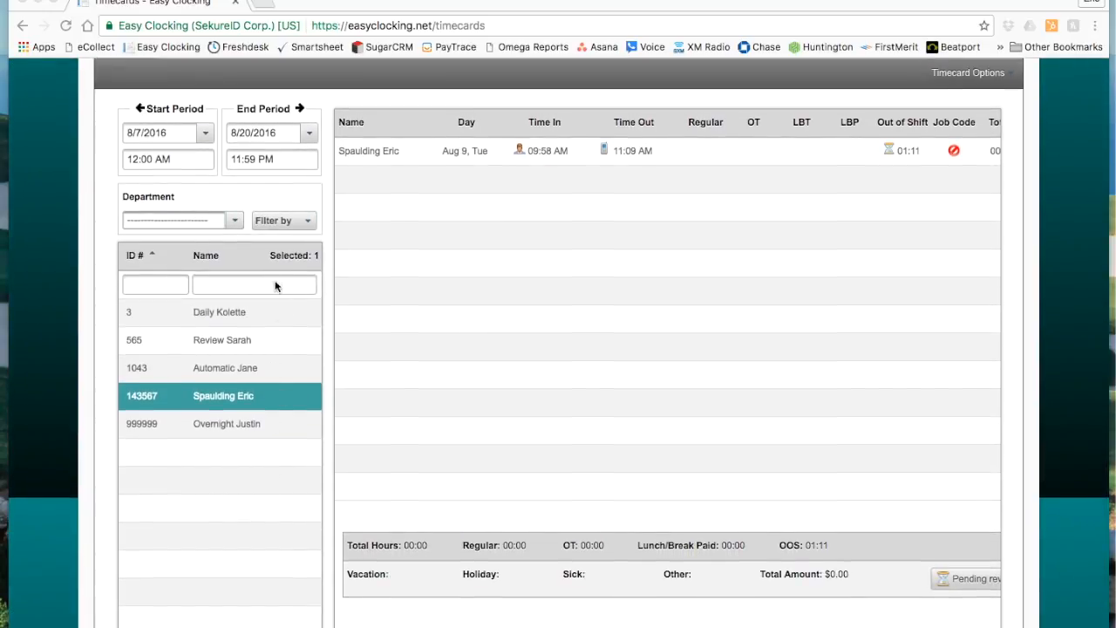
click(276, 318)
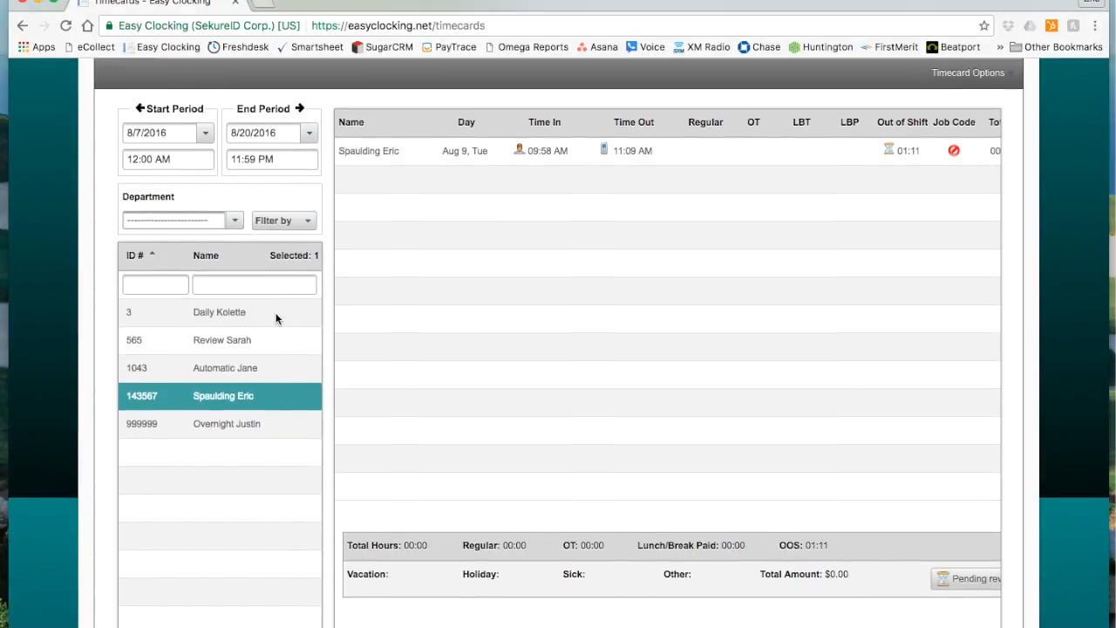
click(276, 315)
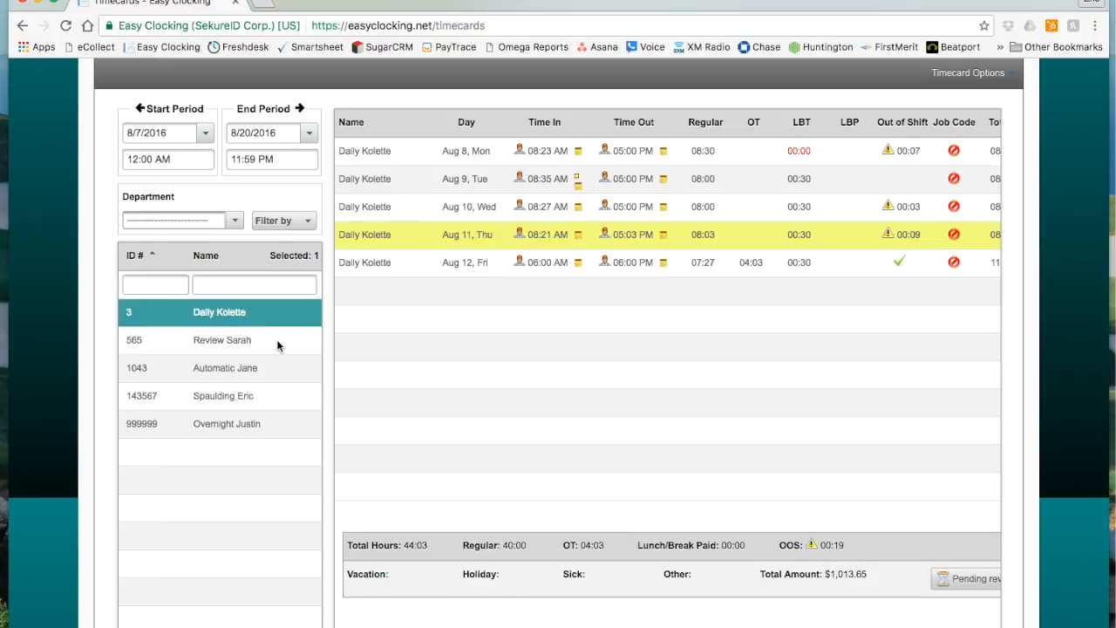
click(277, 339)
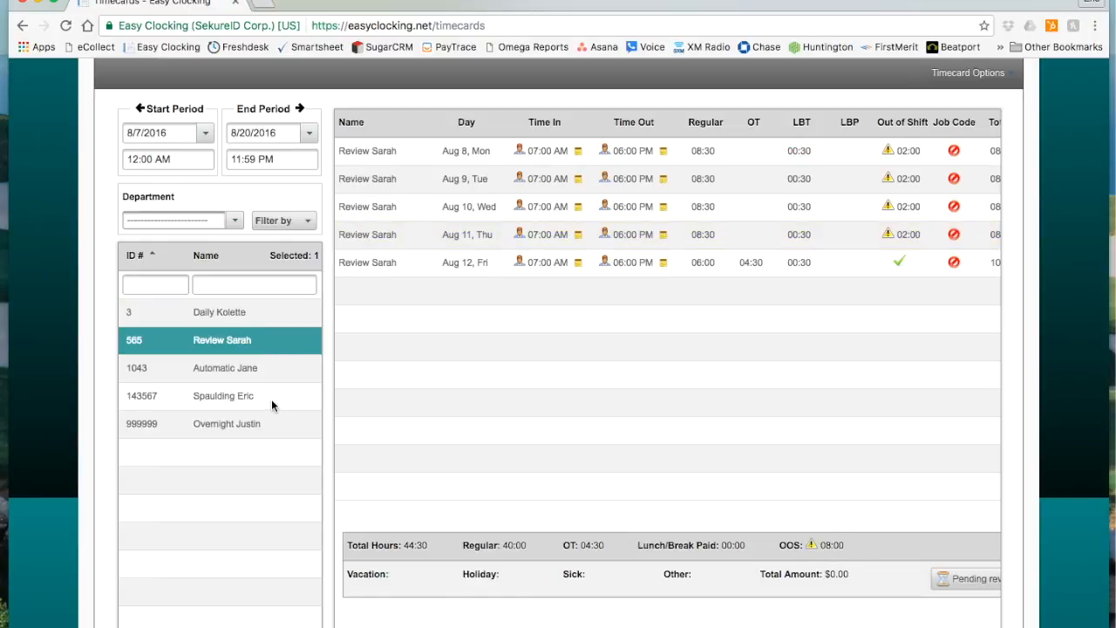
click(271, 398)
scroll(270, 375, up, 3)
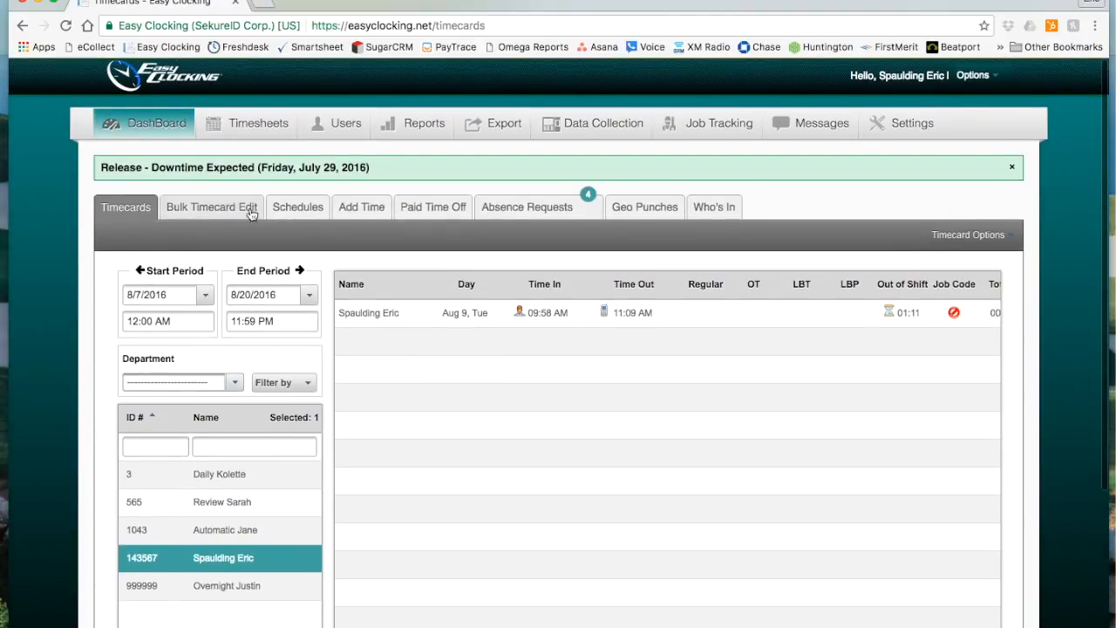
Open the Schedules page for the fifth listed employee and look through the departments available for filtering.
click(309, 211)
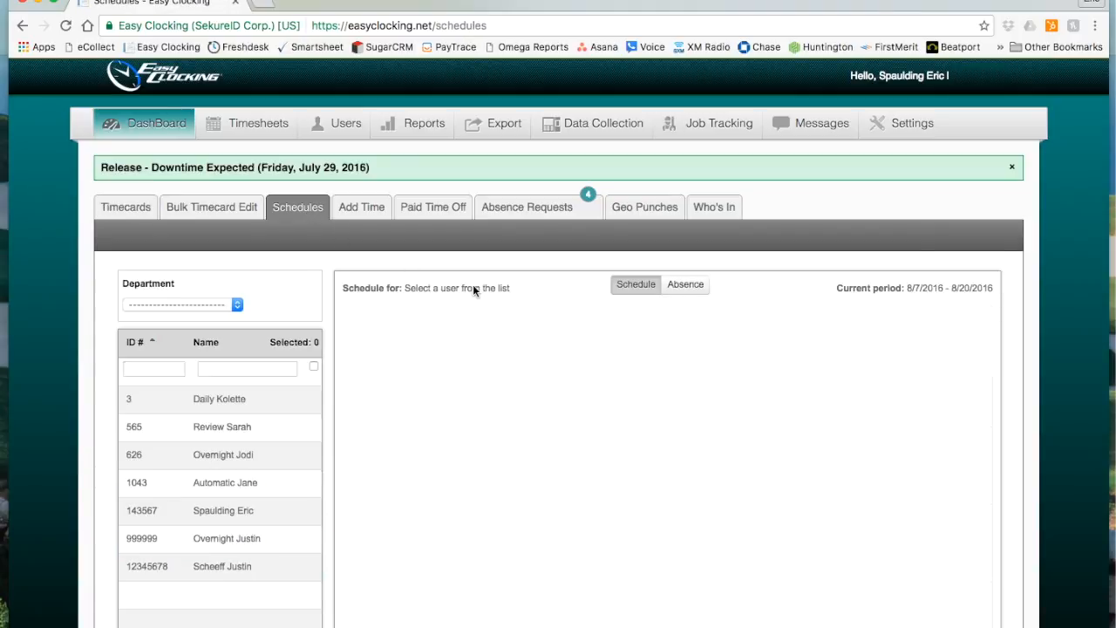
scroll(473, 285, down, 3)
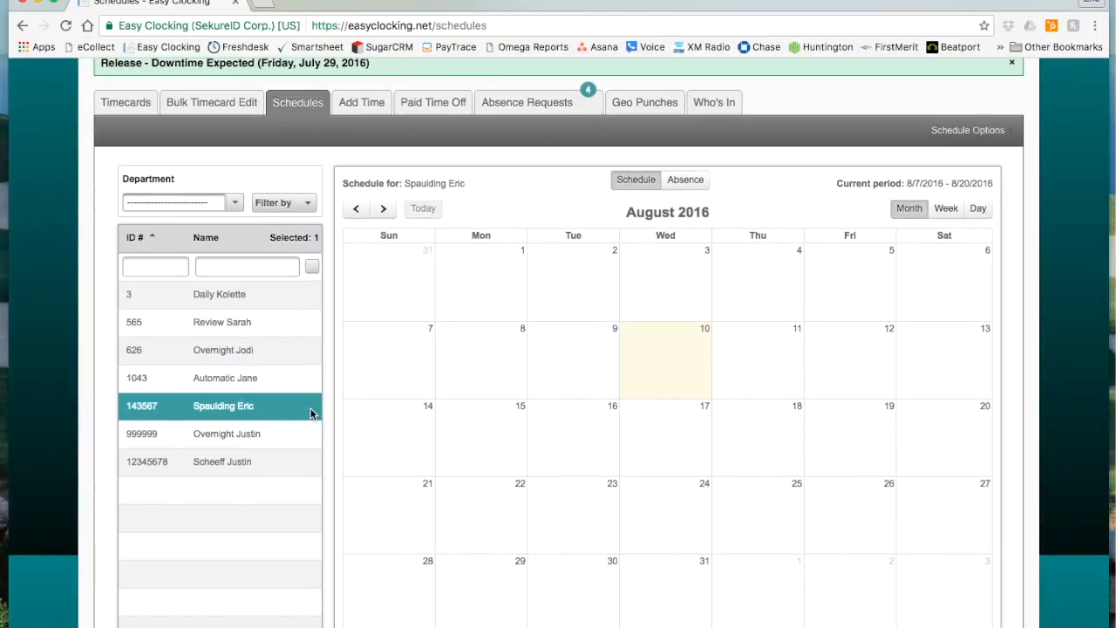
click(235, 205)
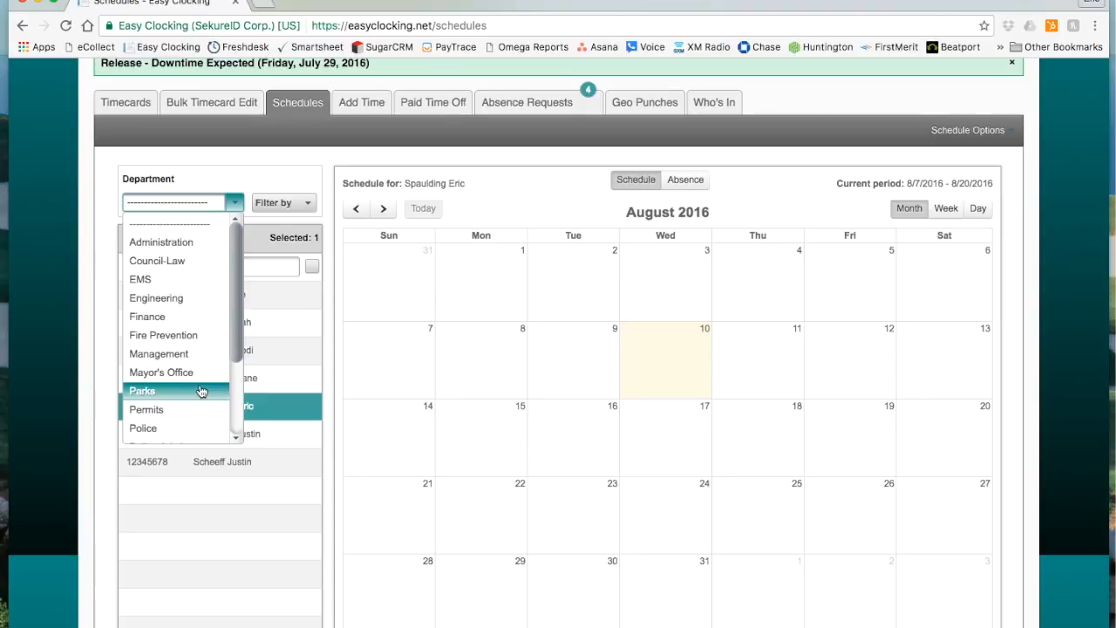
click(227, 178)
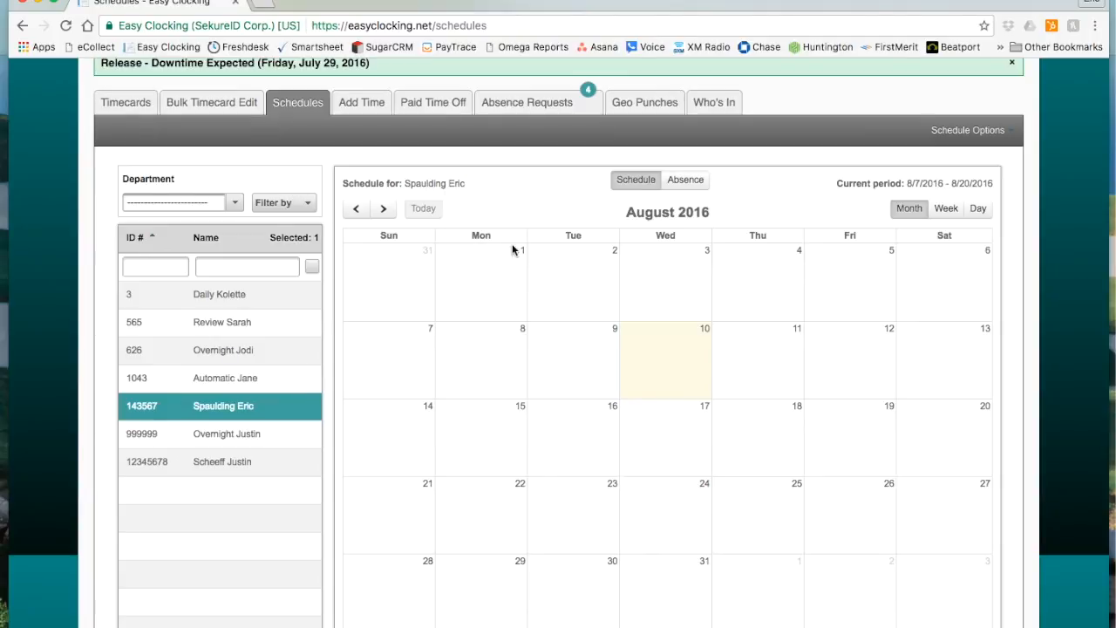
View the selected employee's July 2016 schedule and return to August 2016.
scroll(518, 244, down, 1)
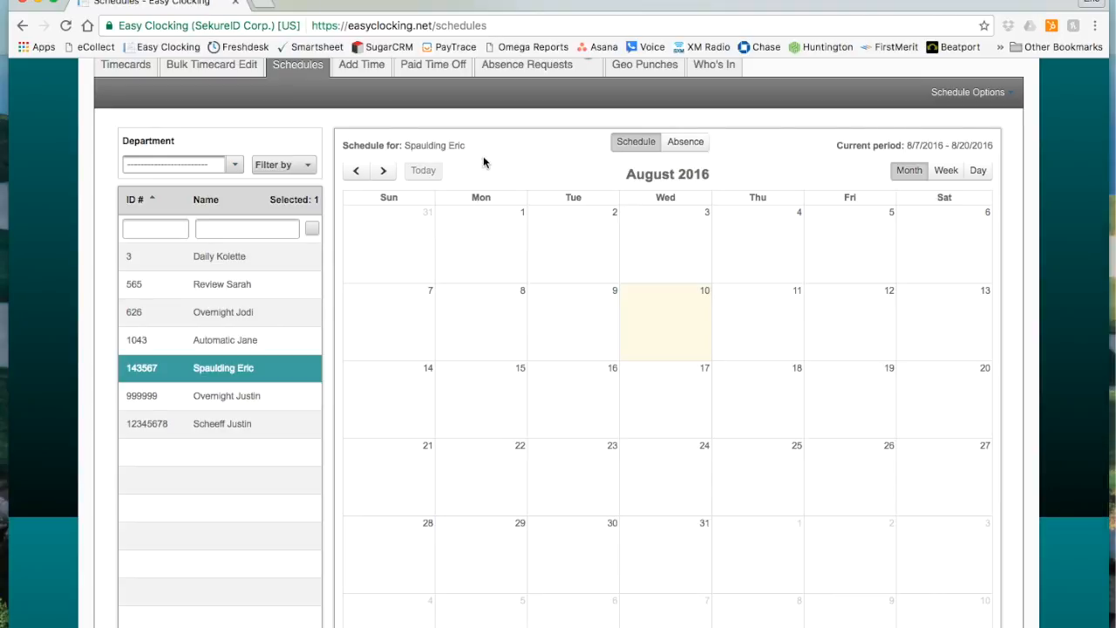
click(356, 171)
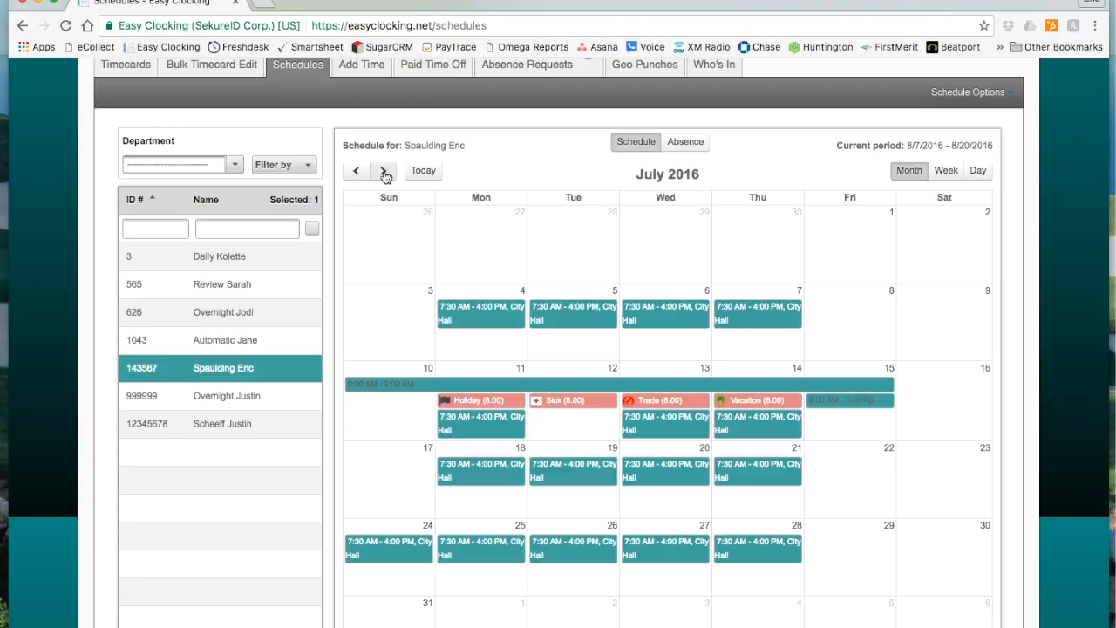
click(384, 172)
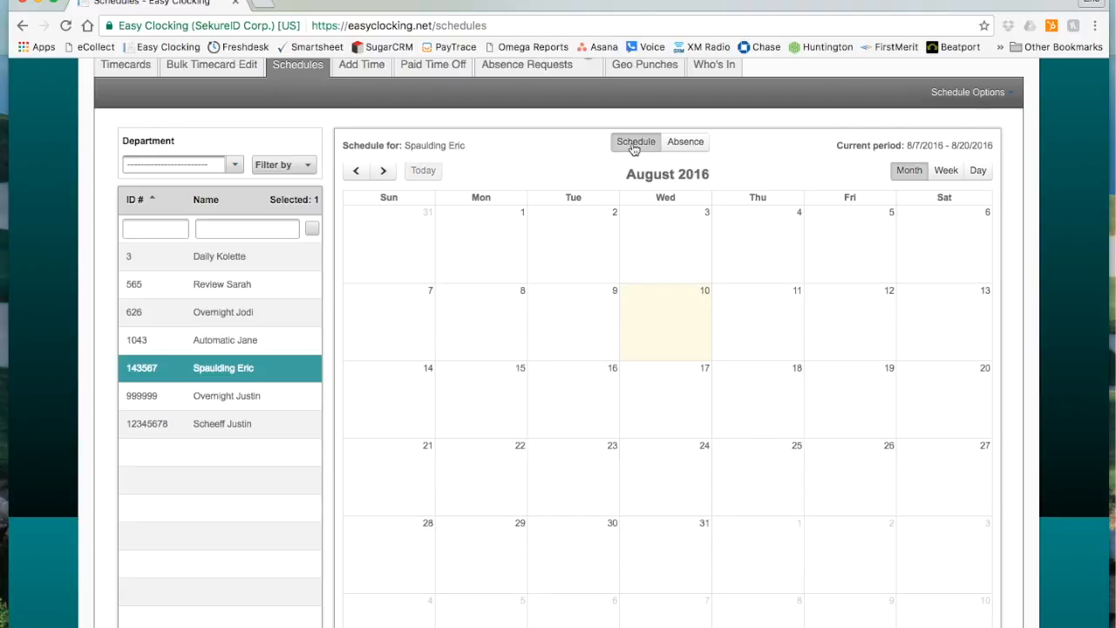
Try the calendar's absence mode and return it to schedule mode.
click(688, 144)
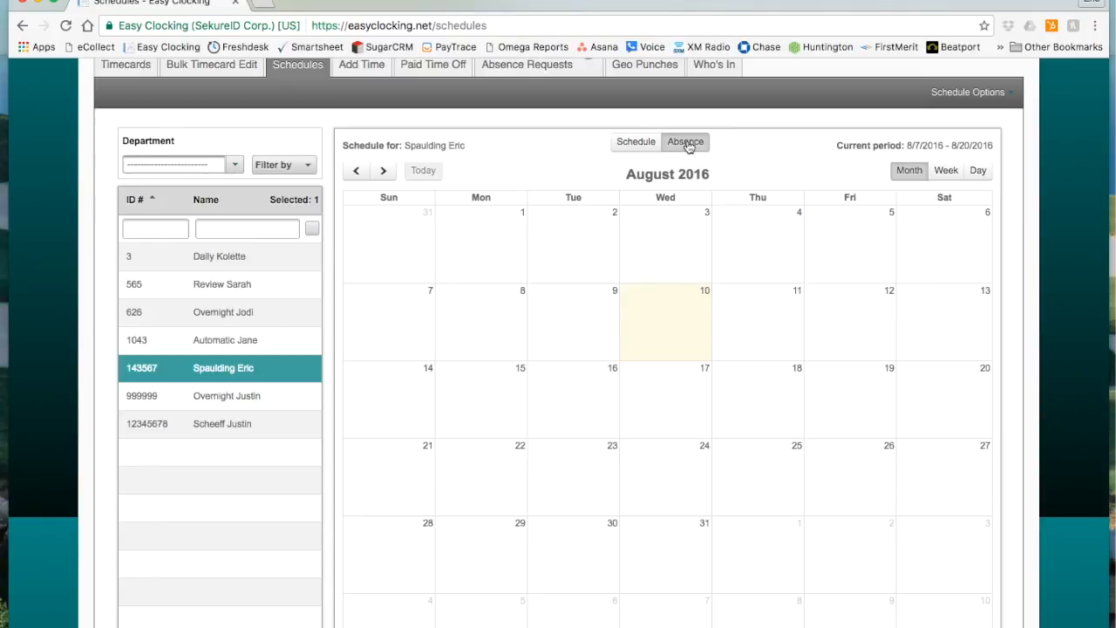
click(647, 149)
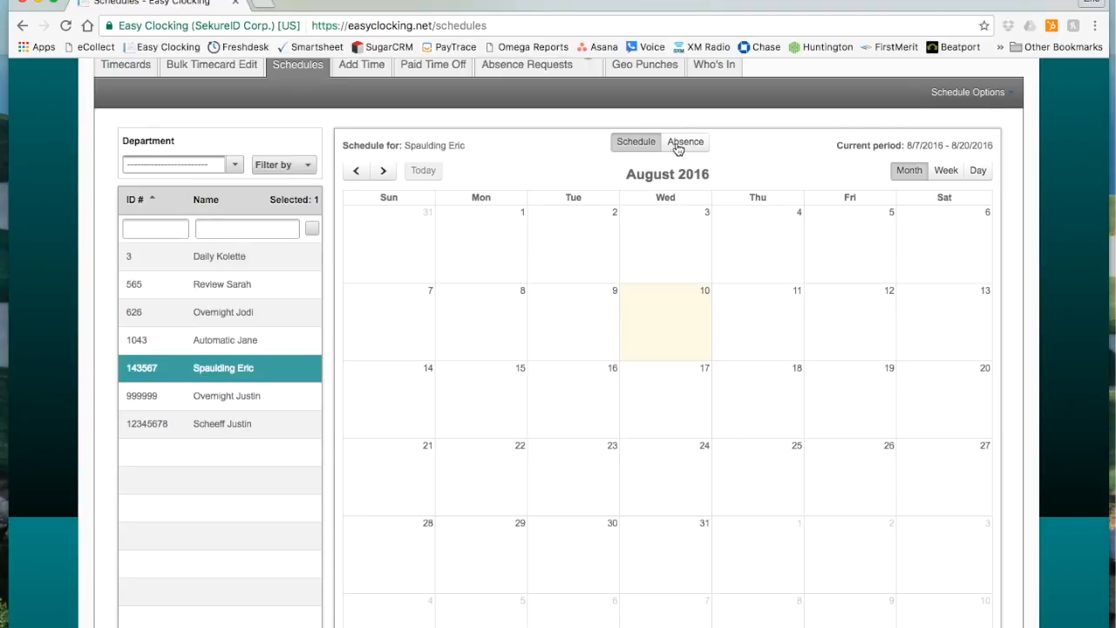
click(678, 149)
click(643, 147)
Preview the schedule calendar by week and by day, ending in the month view.
click(947, 173)
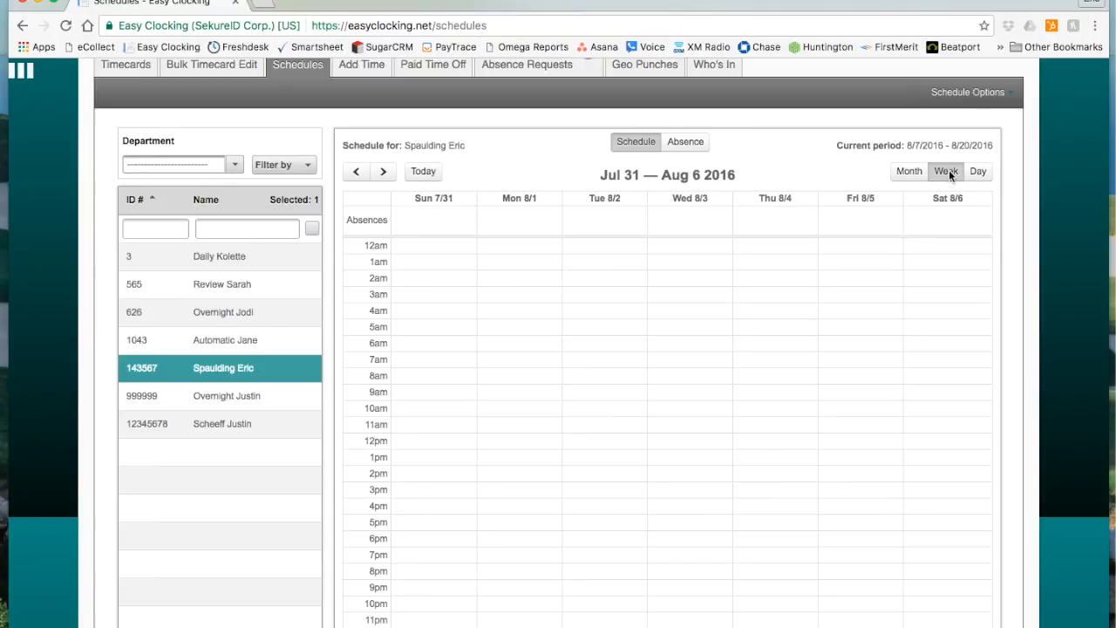
click(978, 172)
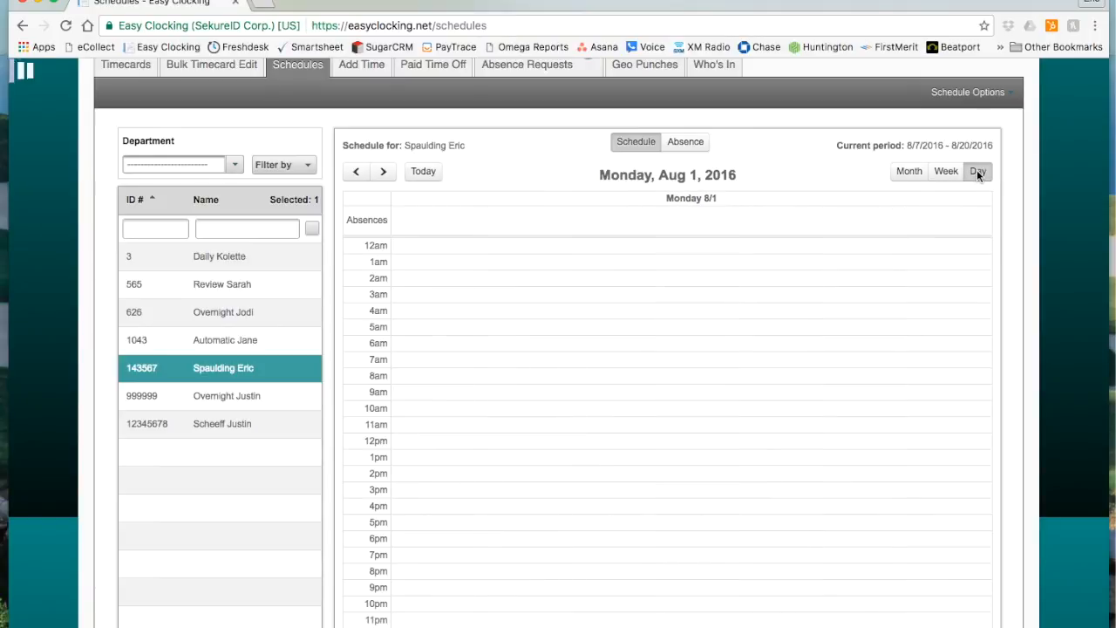
click(908, 172)
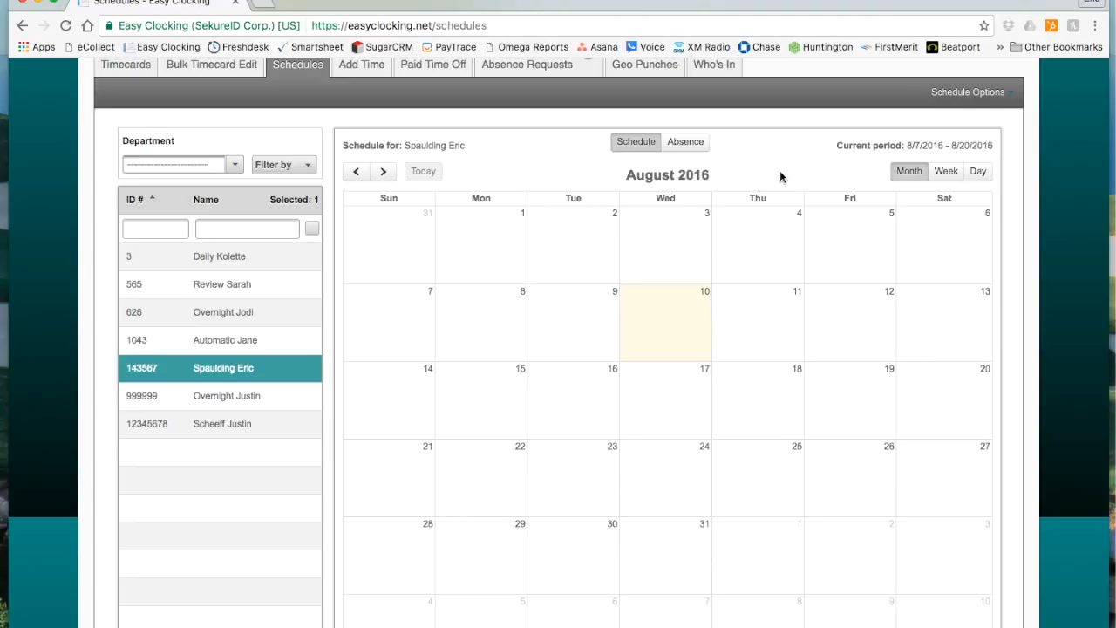
Display the August 2016 schedules of all employees together and clear the selection.
click(312, 229)
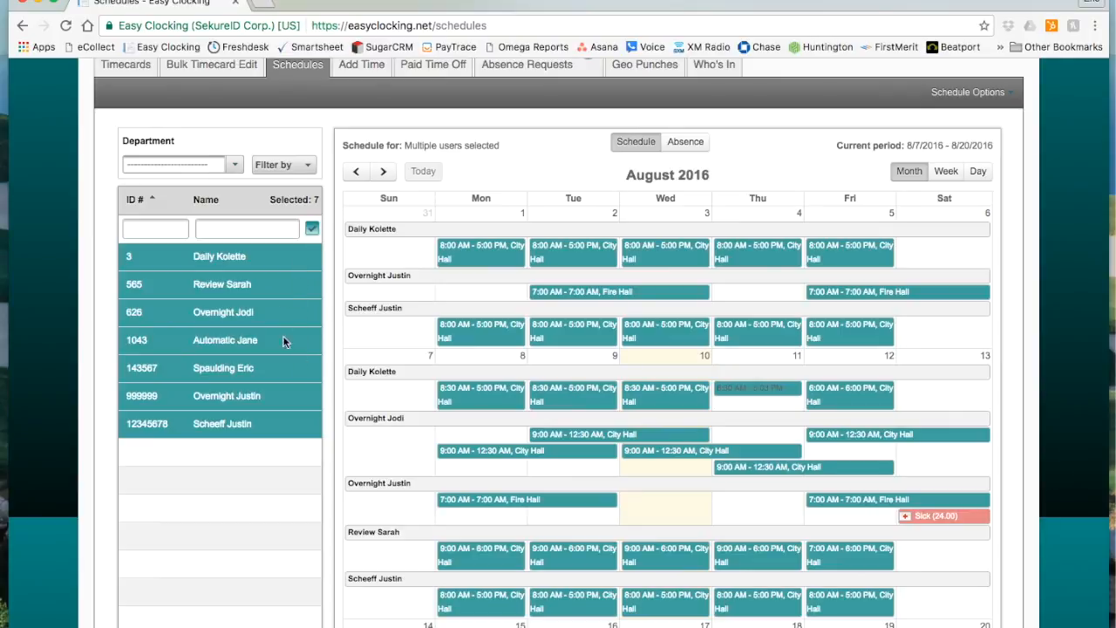
click(312, 230)
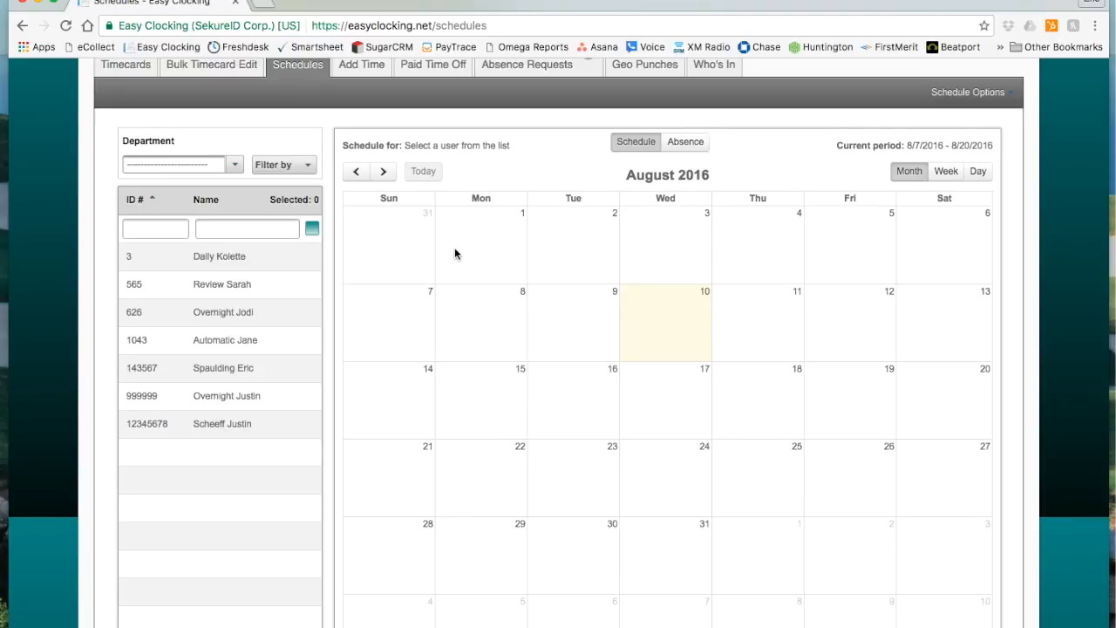
Start creating schedules for the fifth listed employee, with City Hall as the location, and continue to the dates.
click(262, 373)
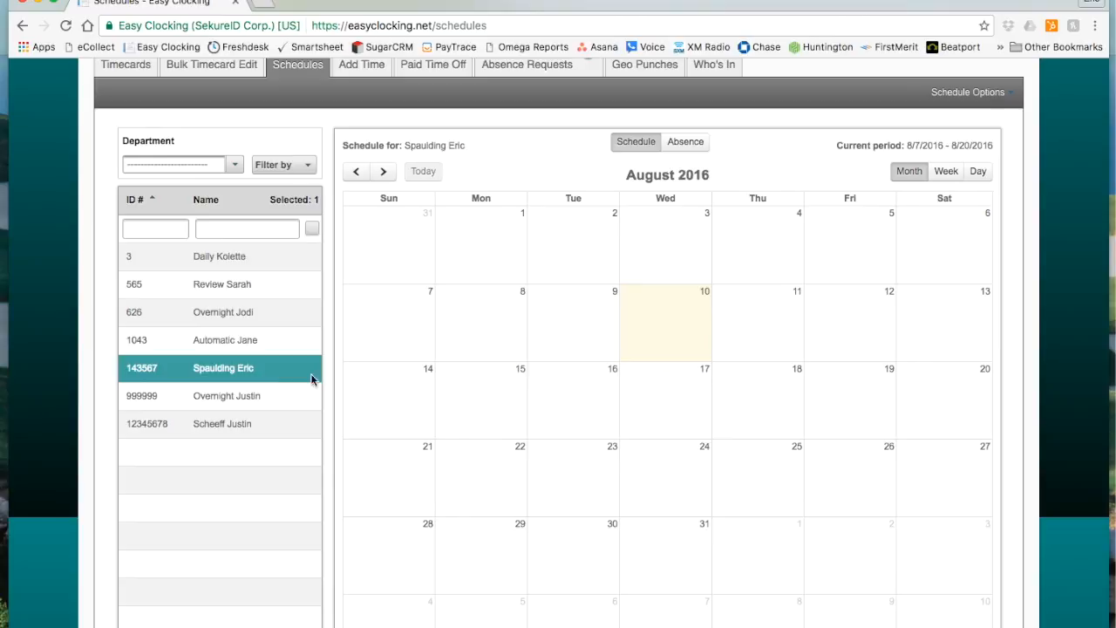
scroll(959, 96, down, 1)
click(963, 87)
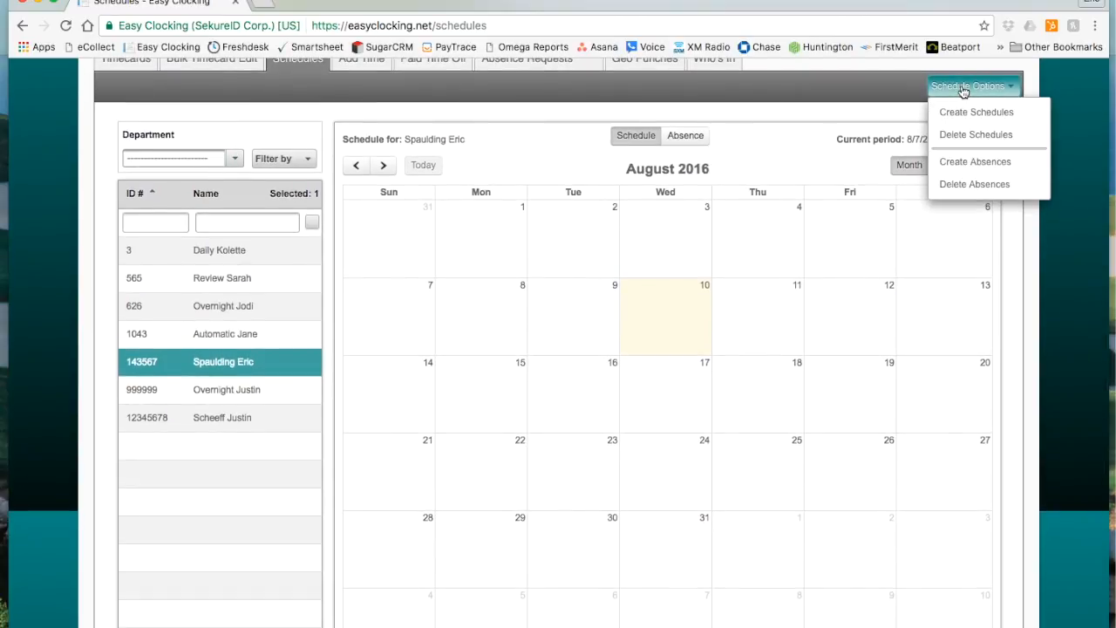
scroll(963, 96, down, 1)
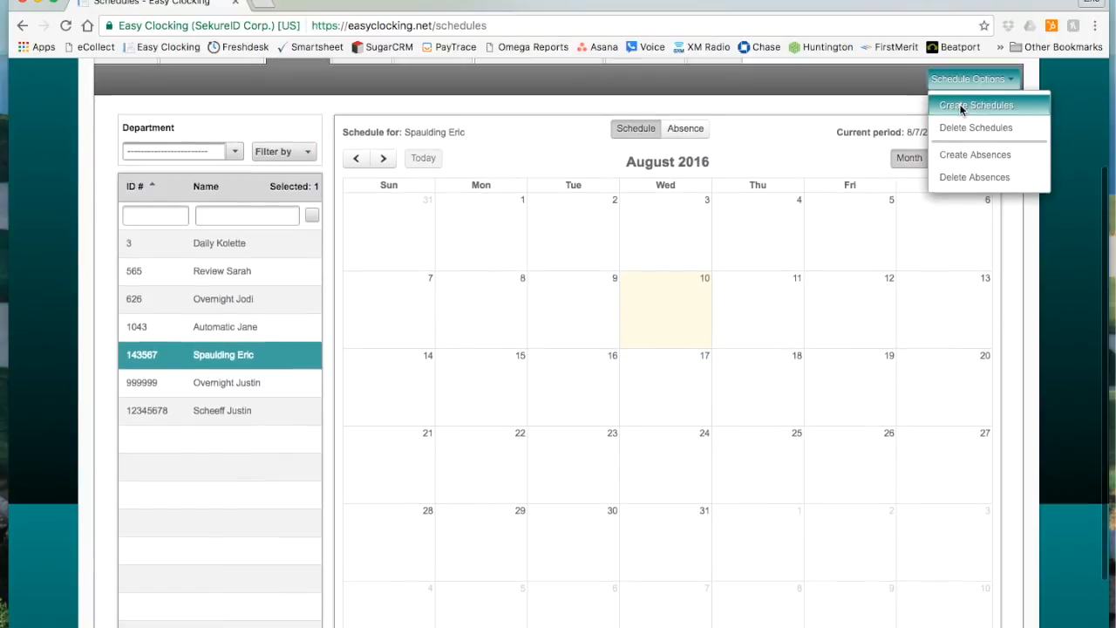
scroll(962, 109, down, 1)
click(961, 105)
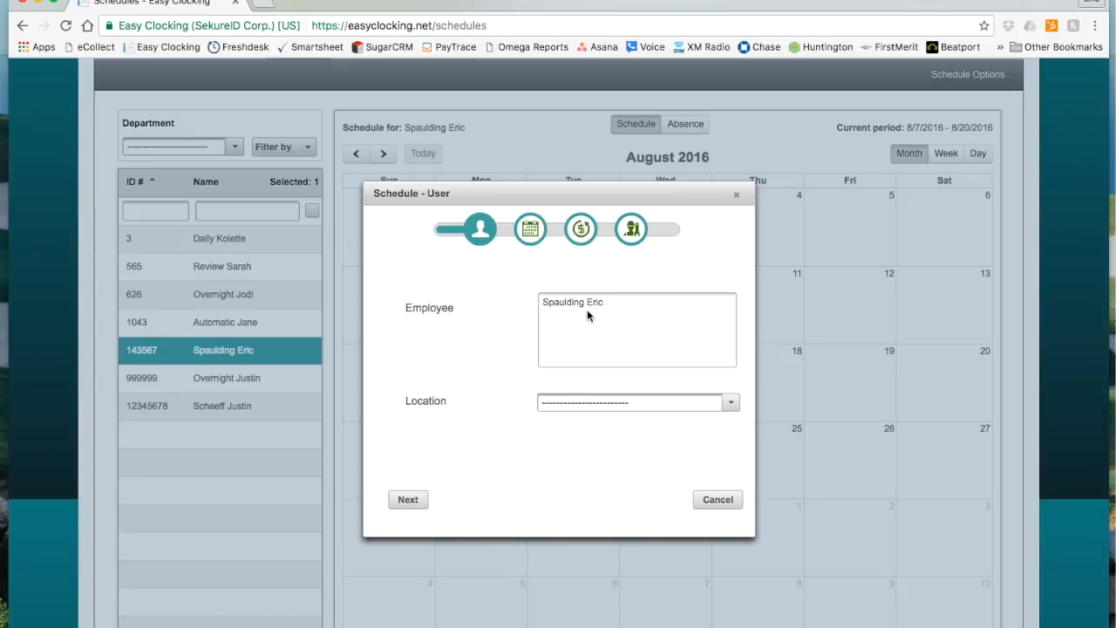
click(732, 407)
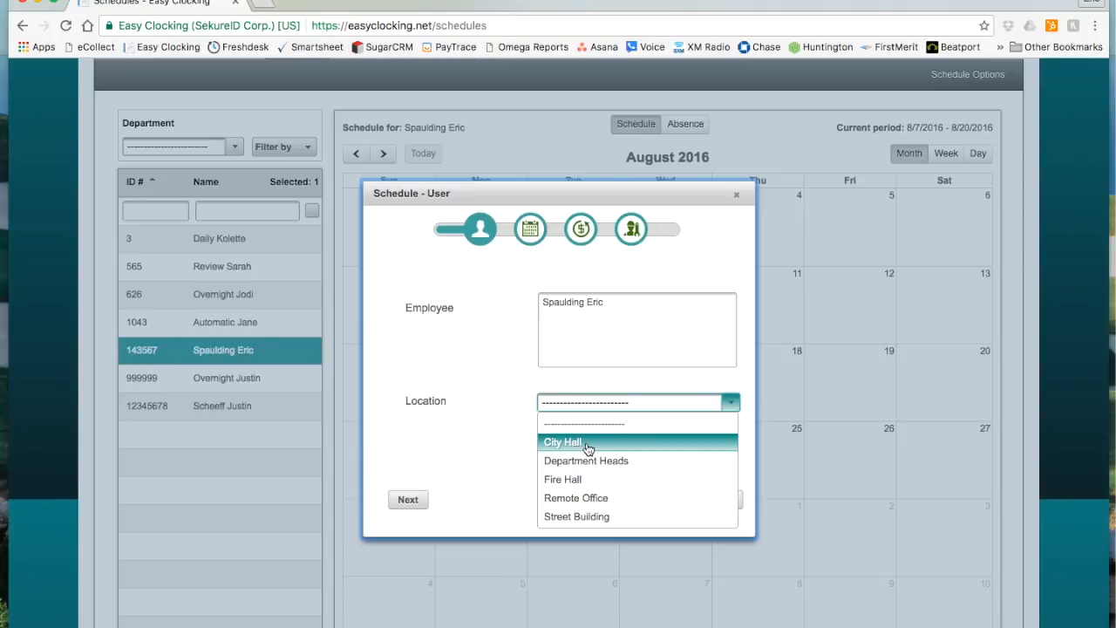
click(582, 448)
click(407, 500)
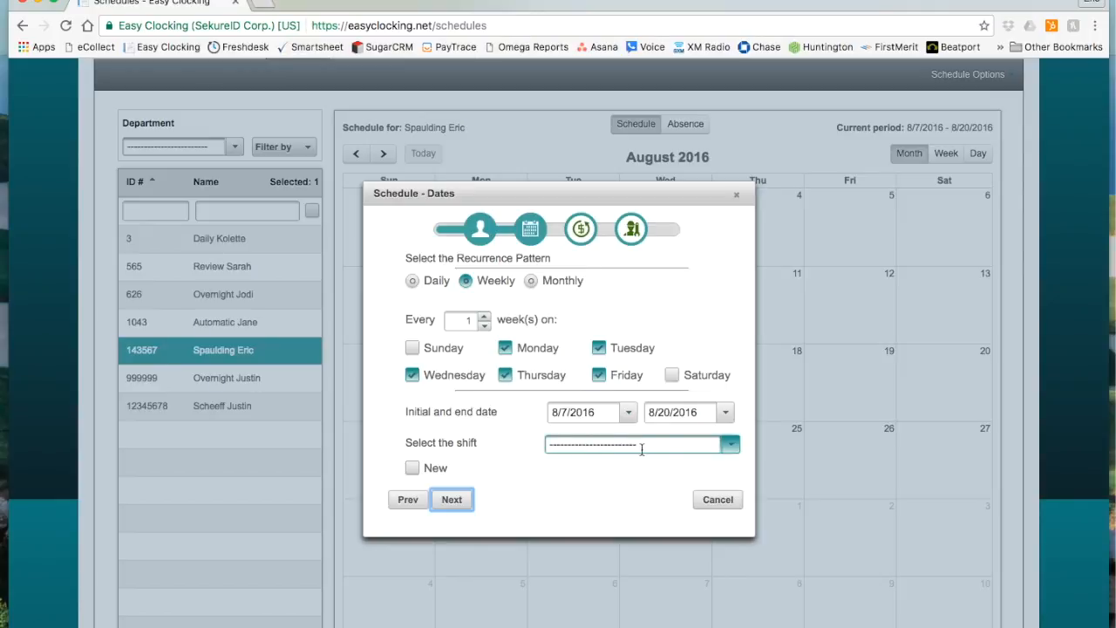
Assign the 7:30 AM-4:00 PM shift, check the end date calendar and accept the weekly schedule dates.
click(731, 446)
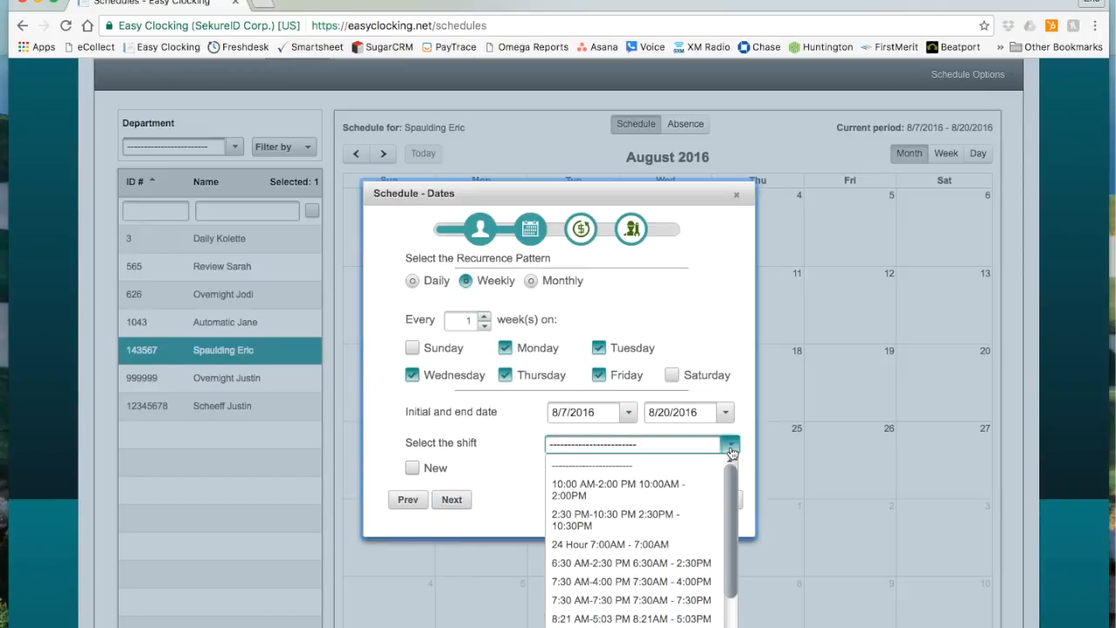
click(655, 583)
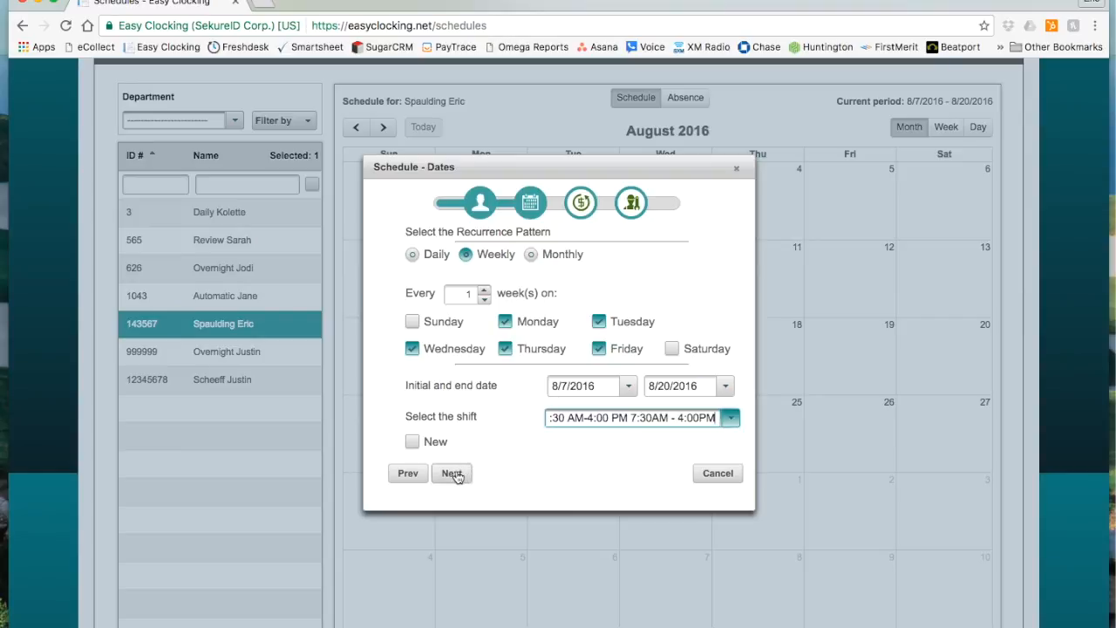
click(724, 385)
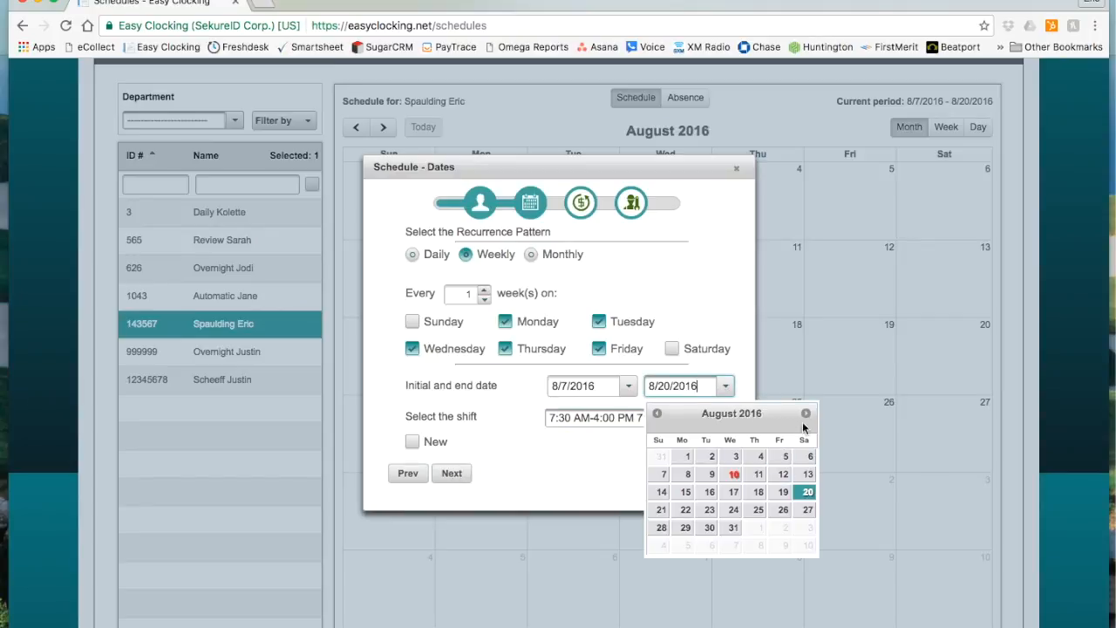
click(614, 486)
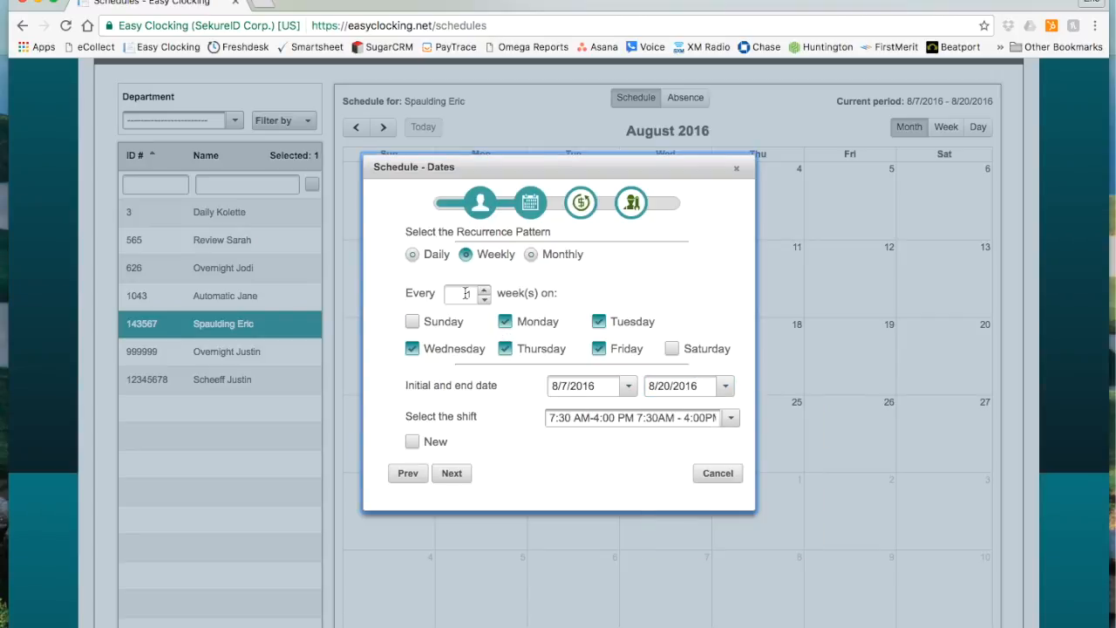
click(453, 476)
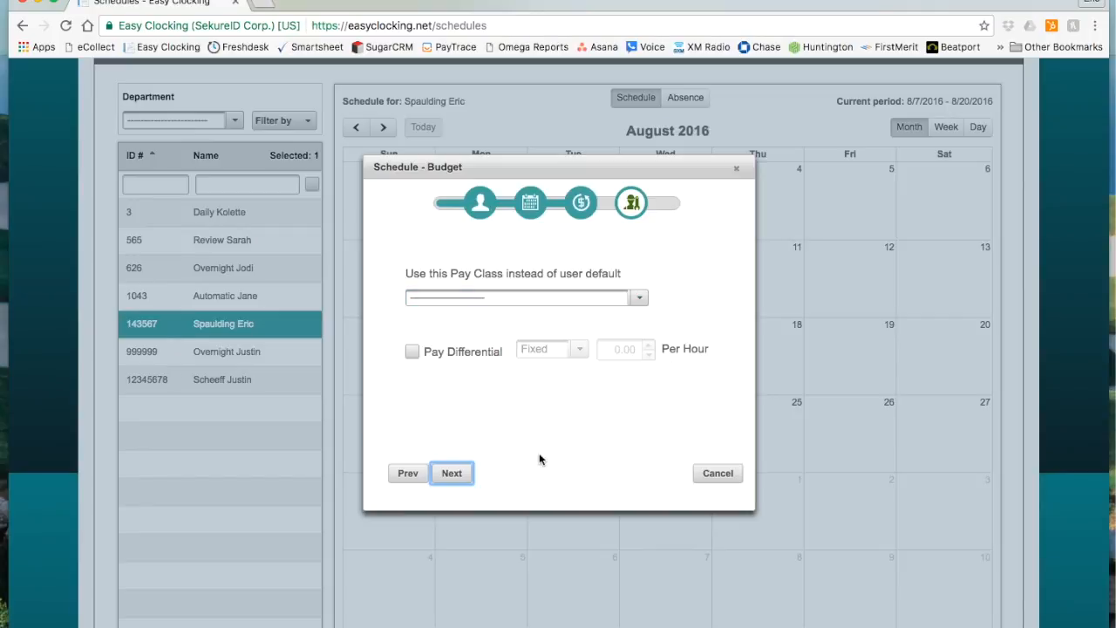
Accept the default budget, project and job settings and create the employee's schedules.
click(452, 476)
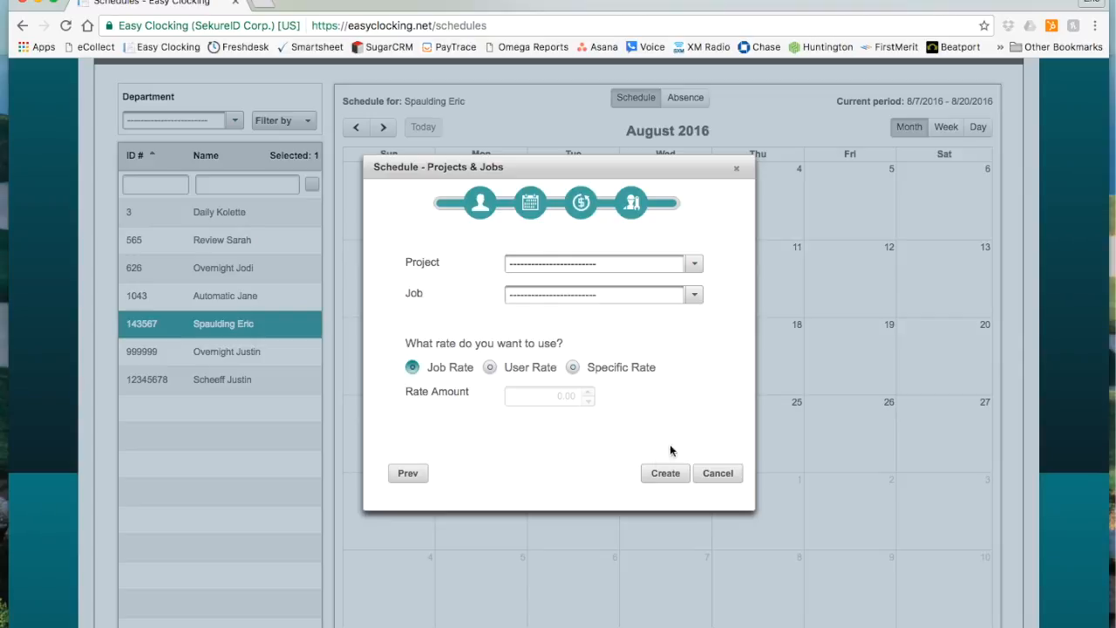
click(664, 475)
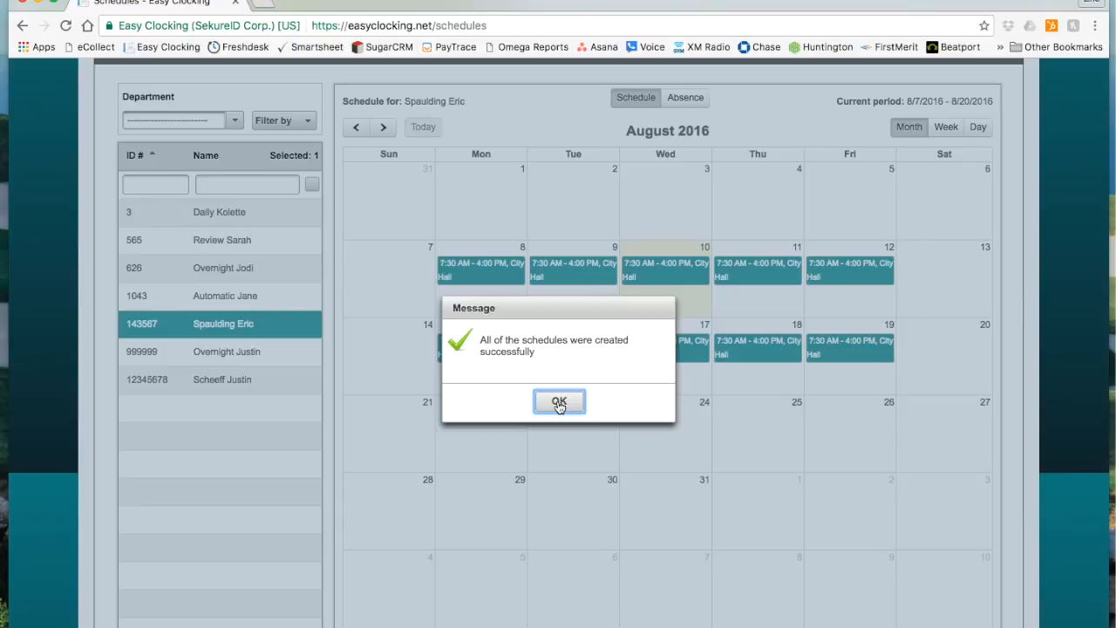
click(556, 400)
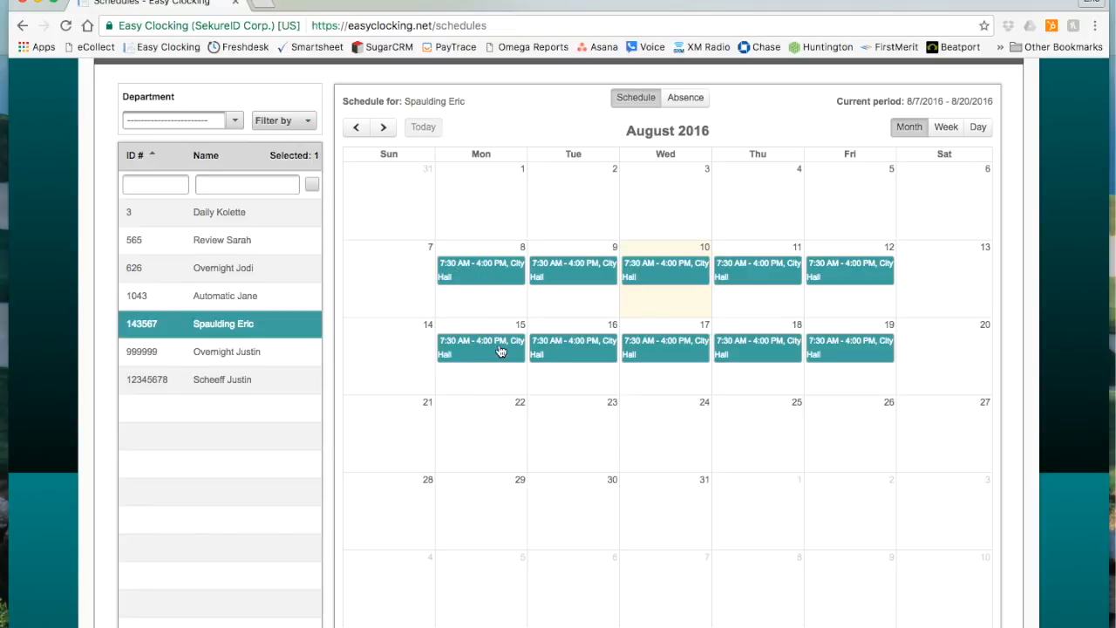
Switch the employee's calendar to absence entry and start a new absence for August 9, 2016.
scroll(502, 351, up, 3)
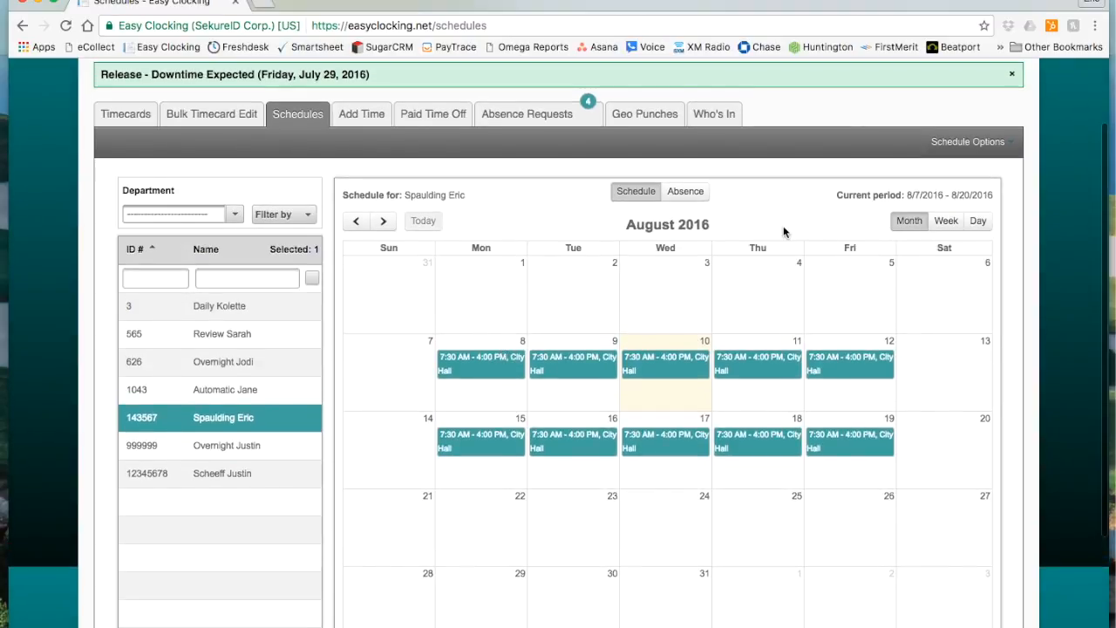
click(692, 196)
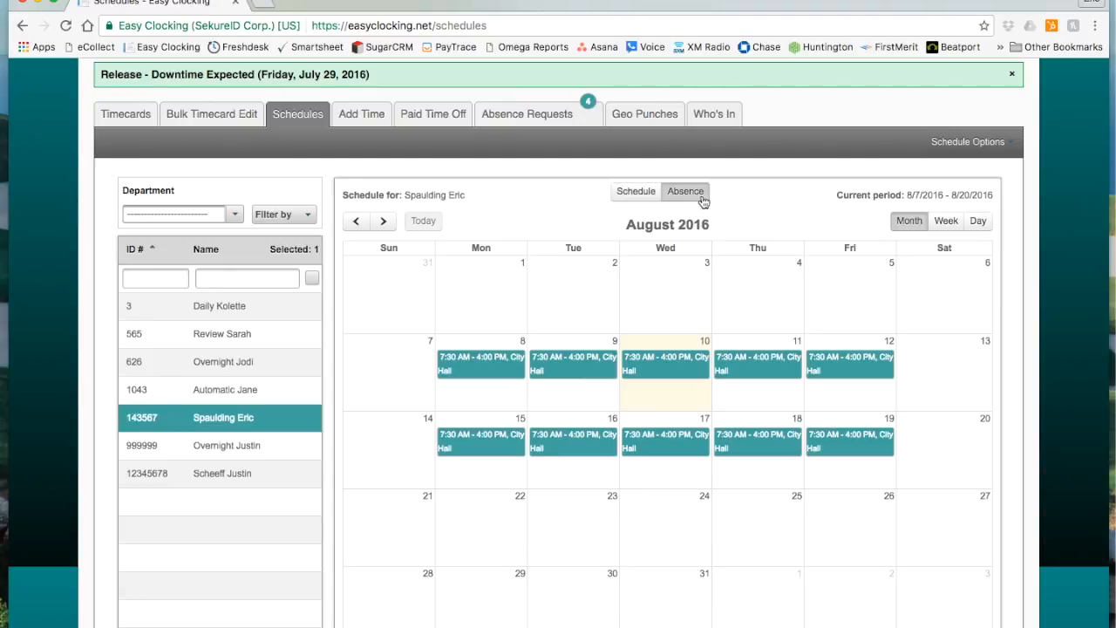
click(979, 149)
scroll(735, 204, down, 2)
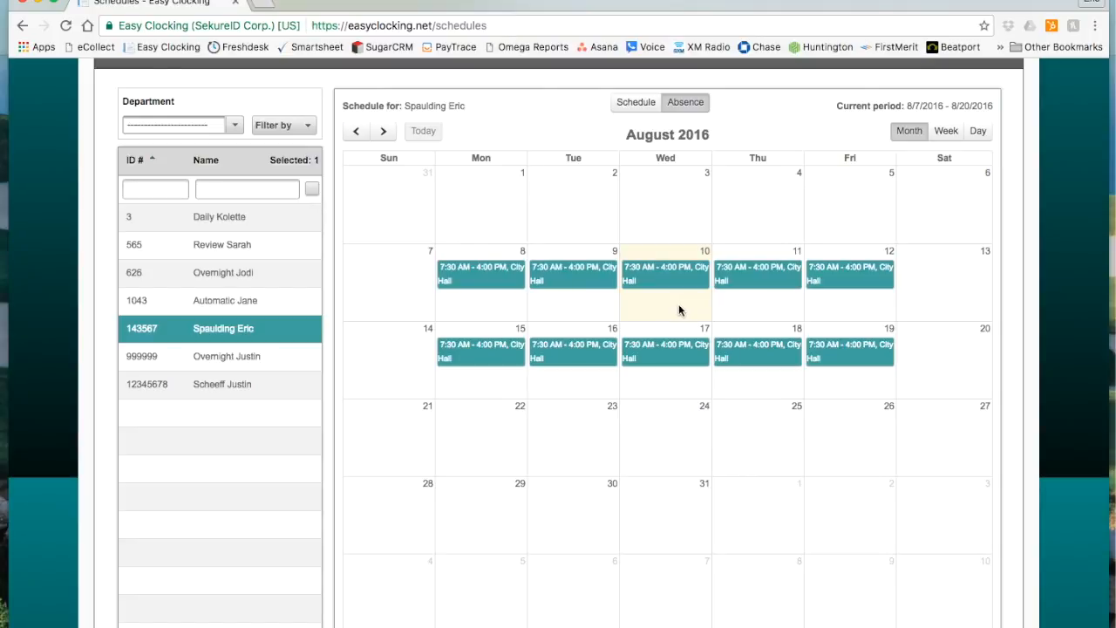
click(582, 313)
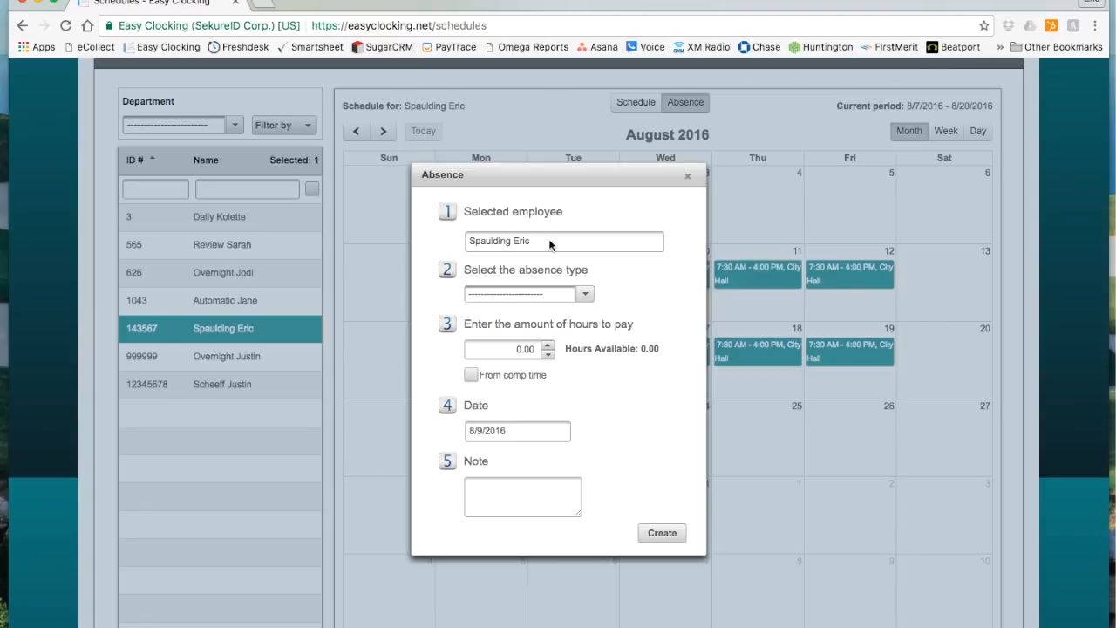
Create the August 9 absence as Vacation with 8 hours to pay and the note "Family vacation".
click(584, 295)
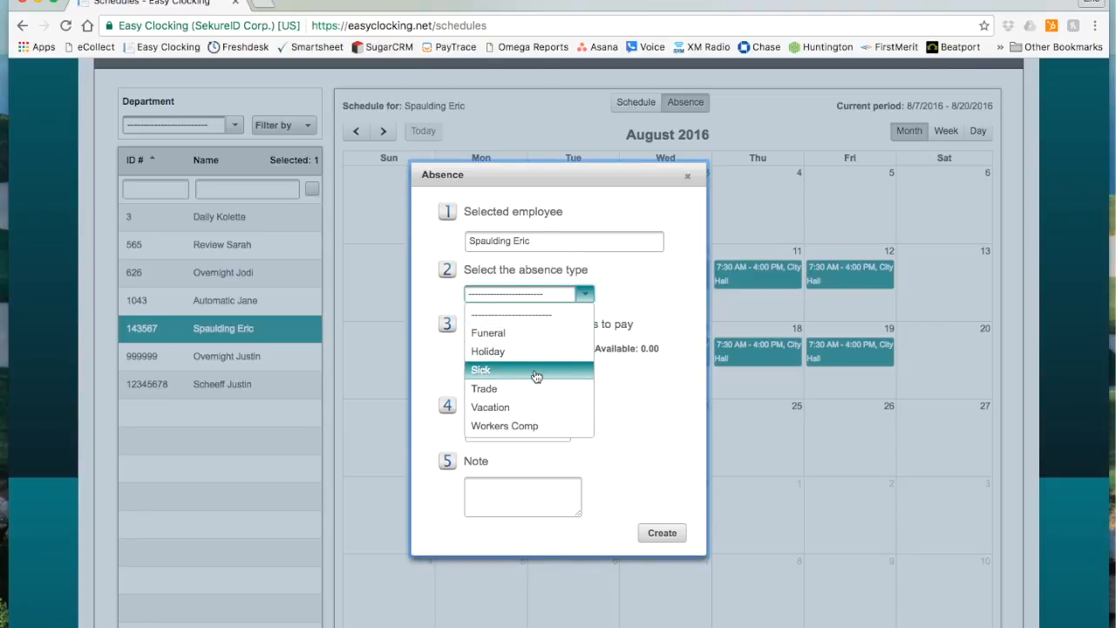
click(536, 407)
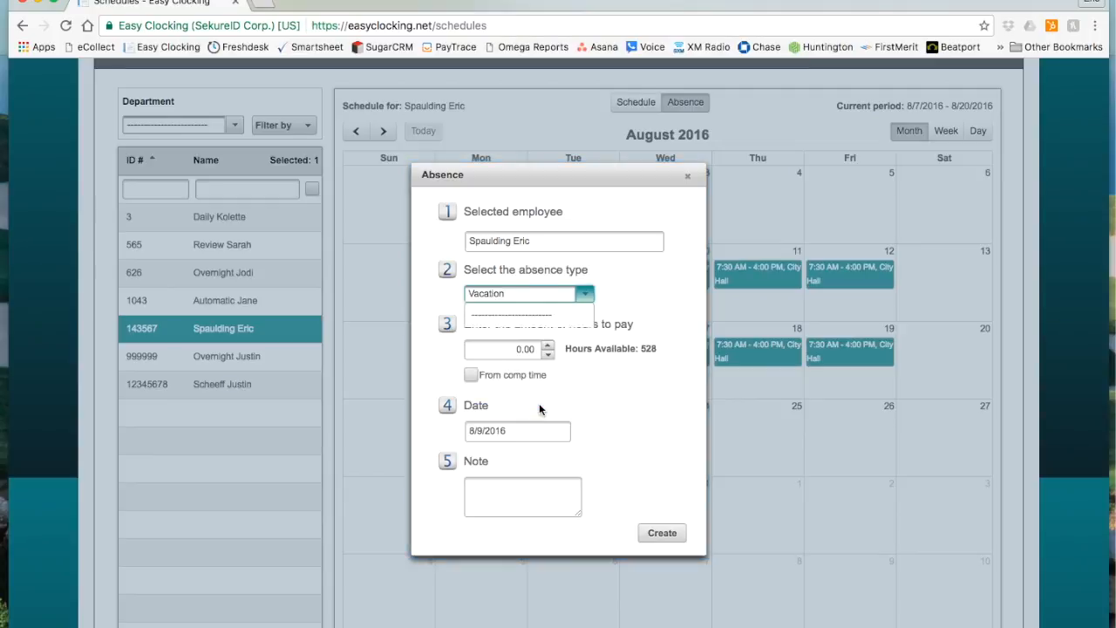
click(521, 350)
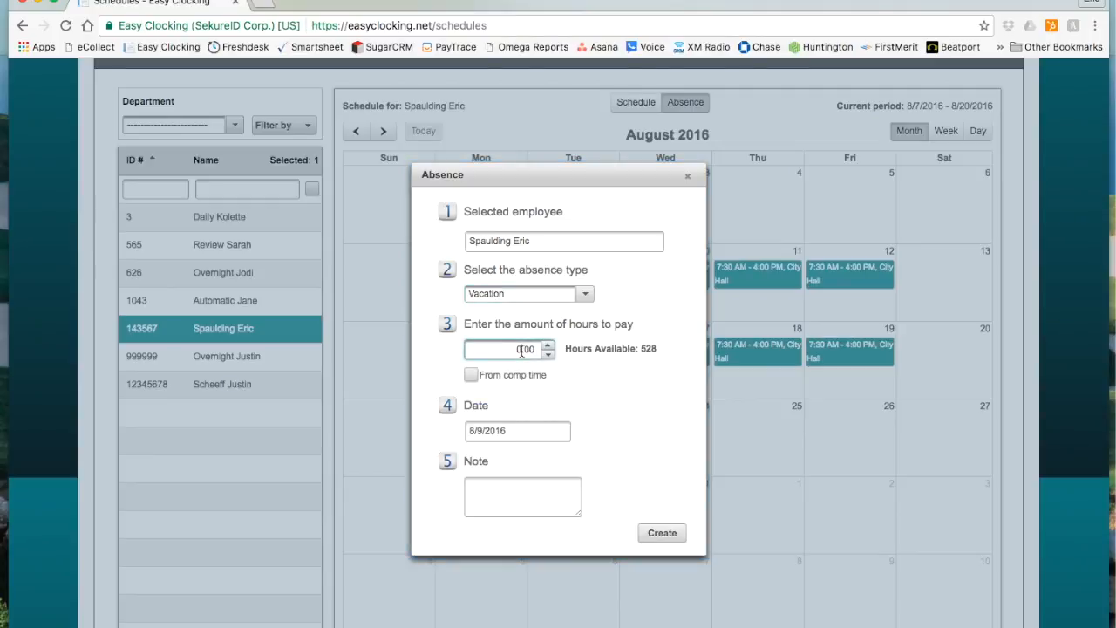
text(8)
click(534, 494)
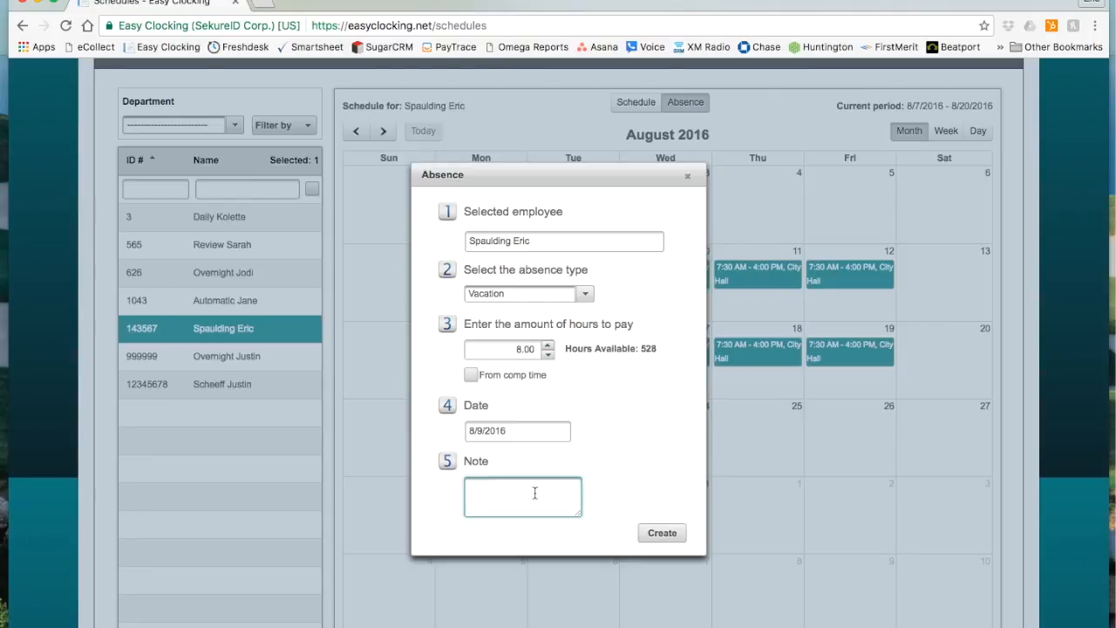
text(Family vacation)
click(663, 534)
click(559, 401)
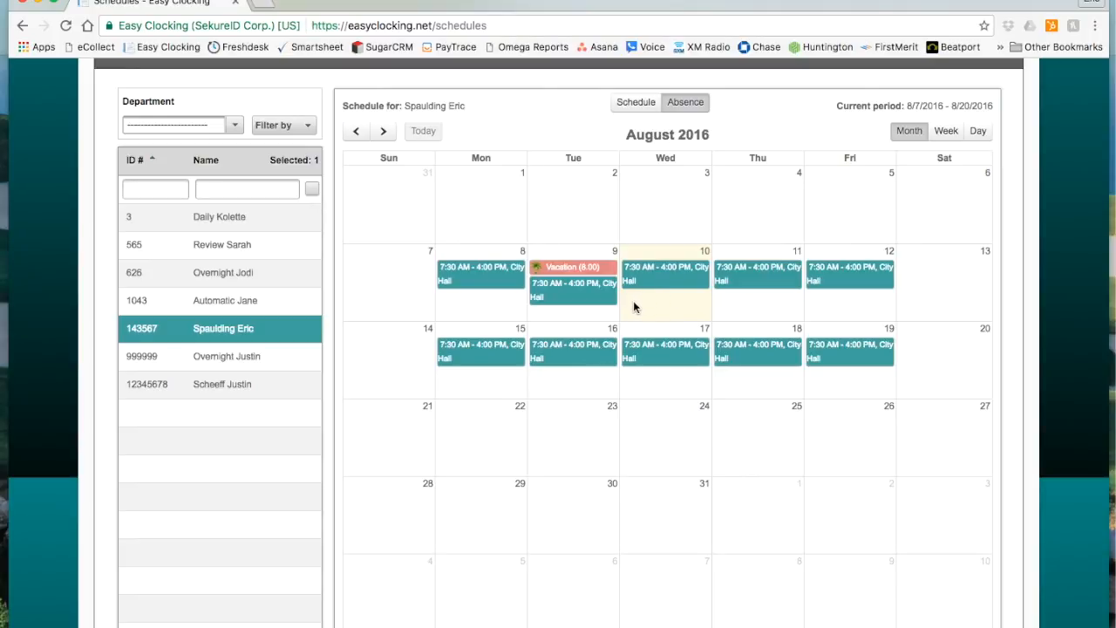
Create weekly Vacation absences for August 10 to 12, Wednesday to Friday, with 8 hours to pay and the note "fv".
drag(635, 300, 857, 307)
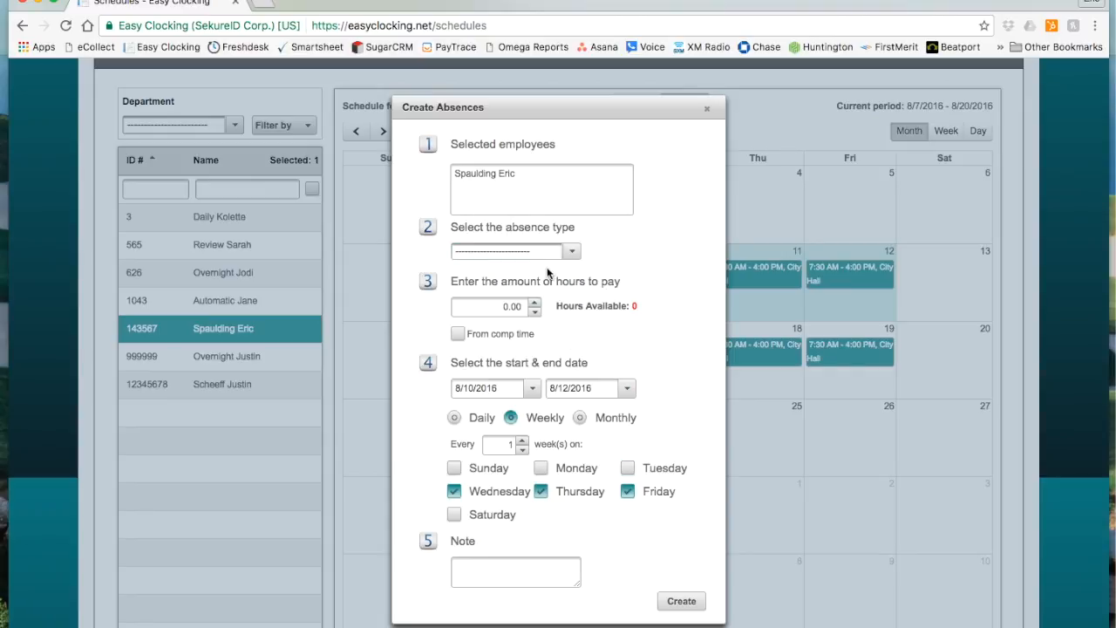
click(570, 253)
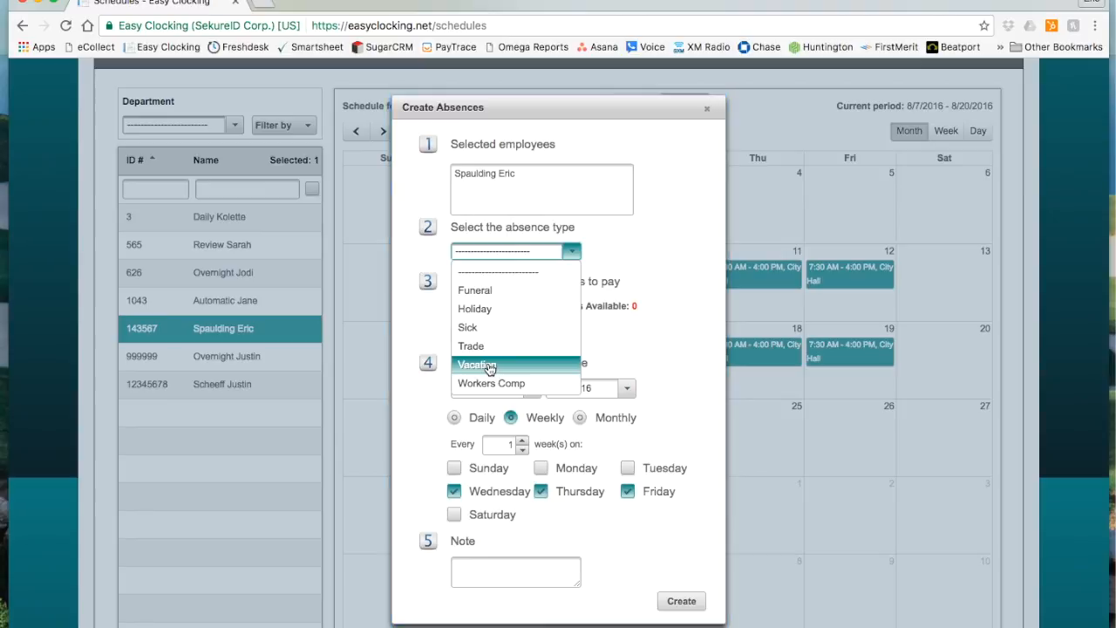
click(485, 365)
click(508, 306)
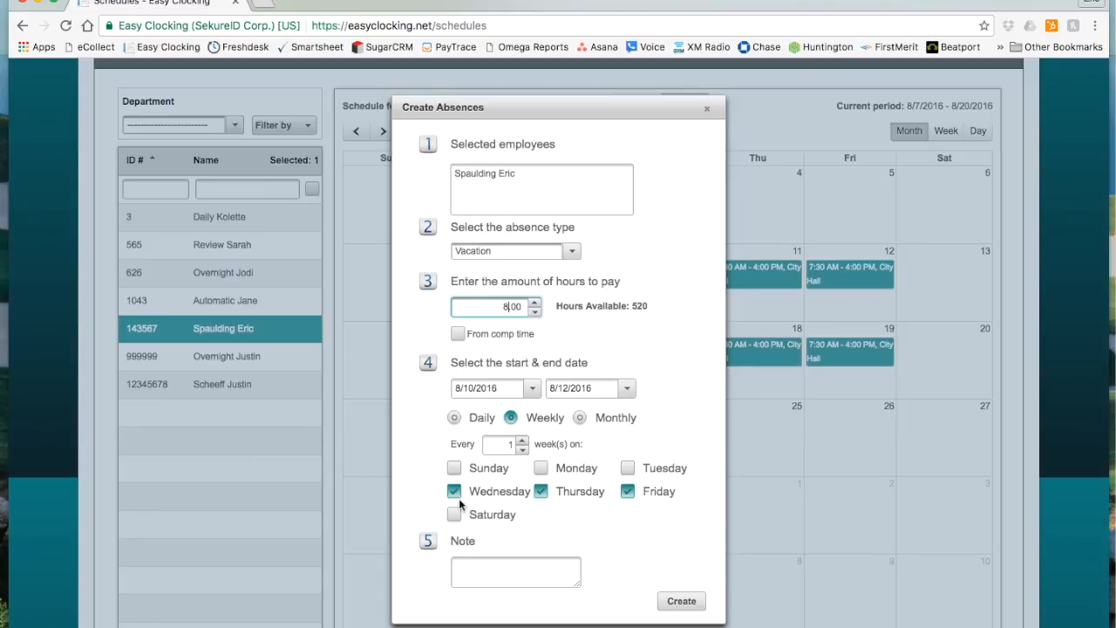
click(543, 568)
text(fv)
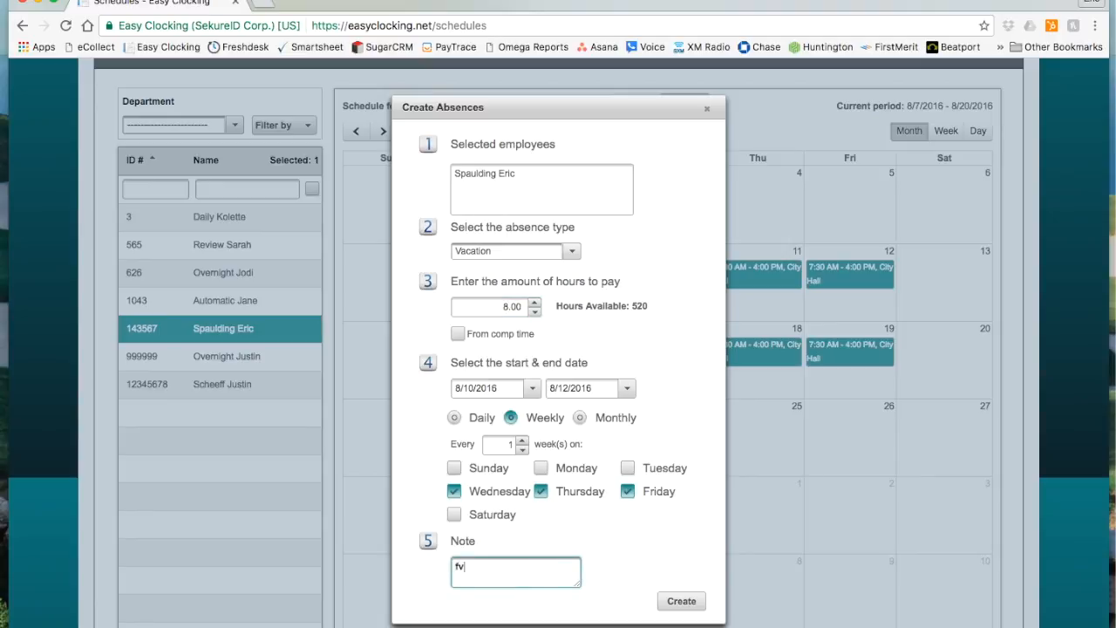
click(684, 608)
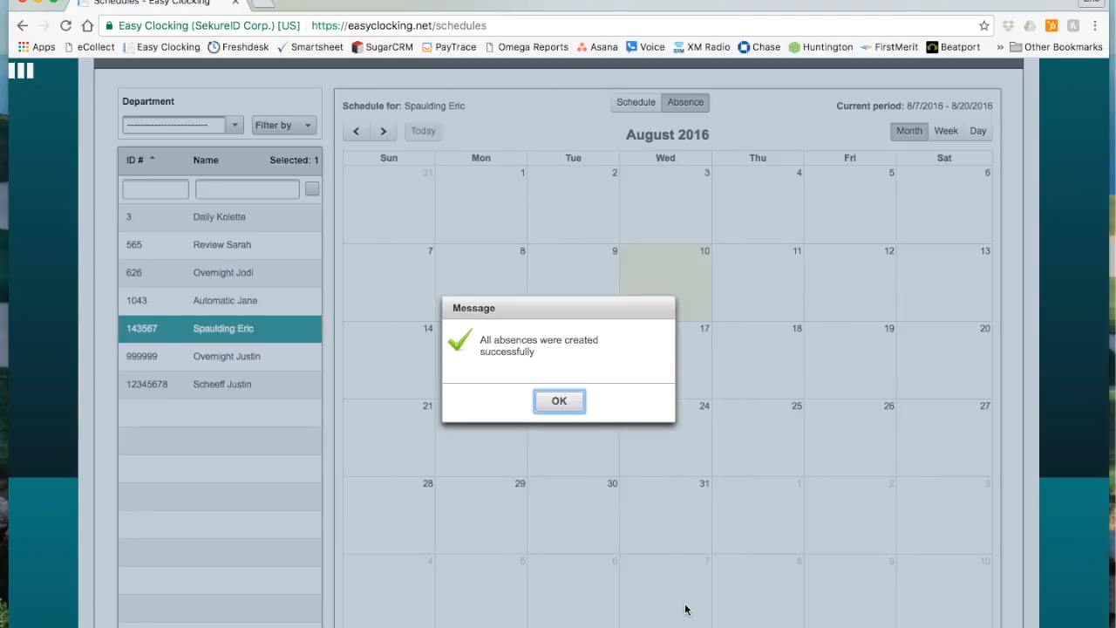
click(558, 404)
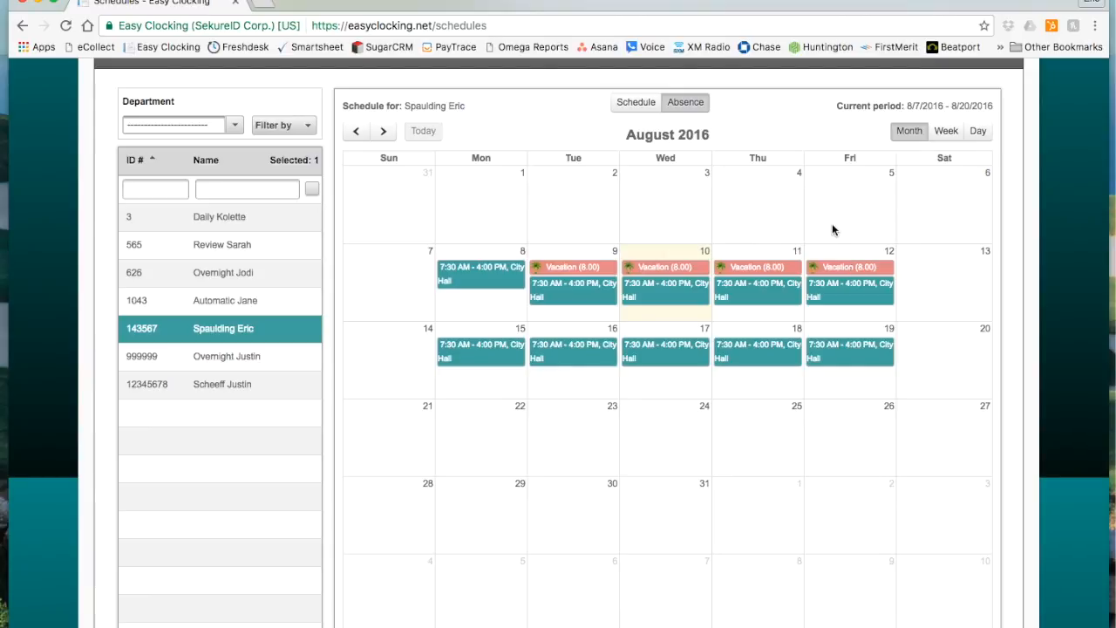
Delete the employee's Vacation absence on Friday, August 12.
click(857, 267)
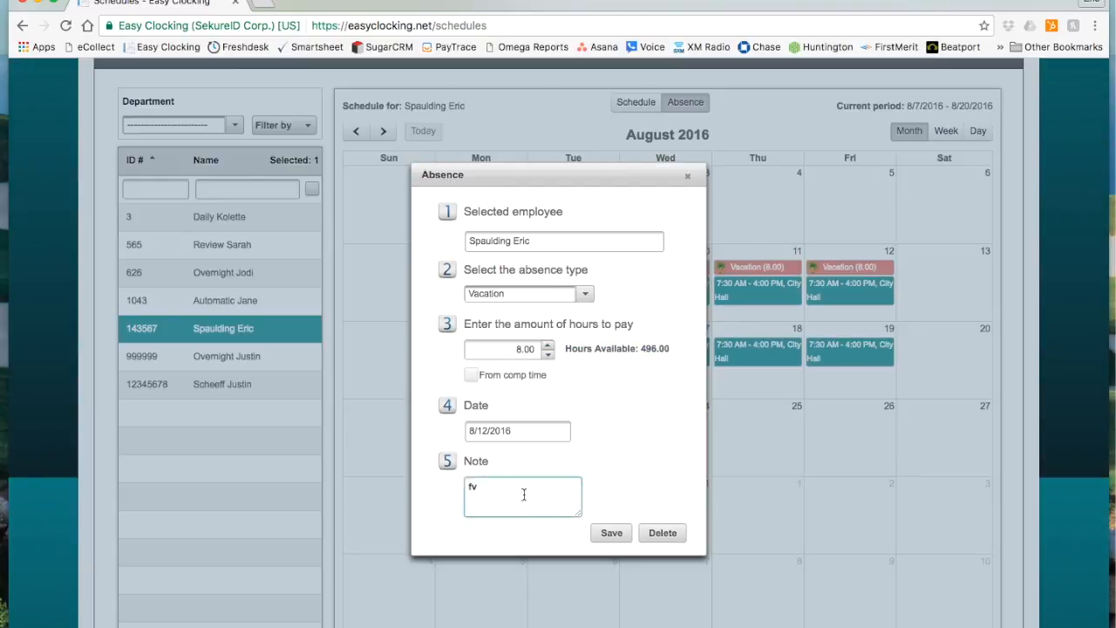
click(661, 534)
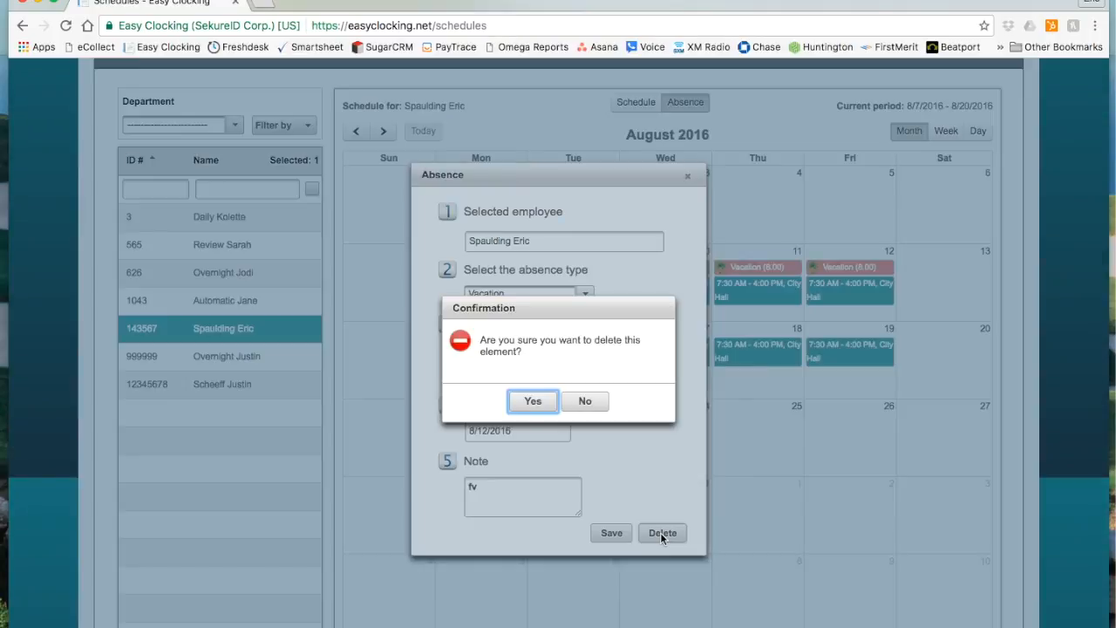
click(533, 403)
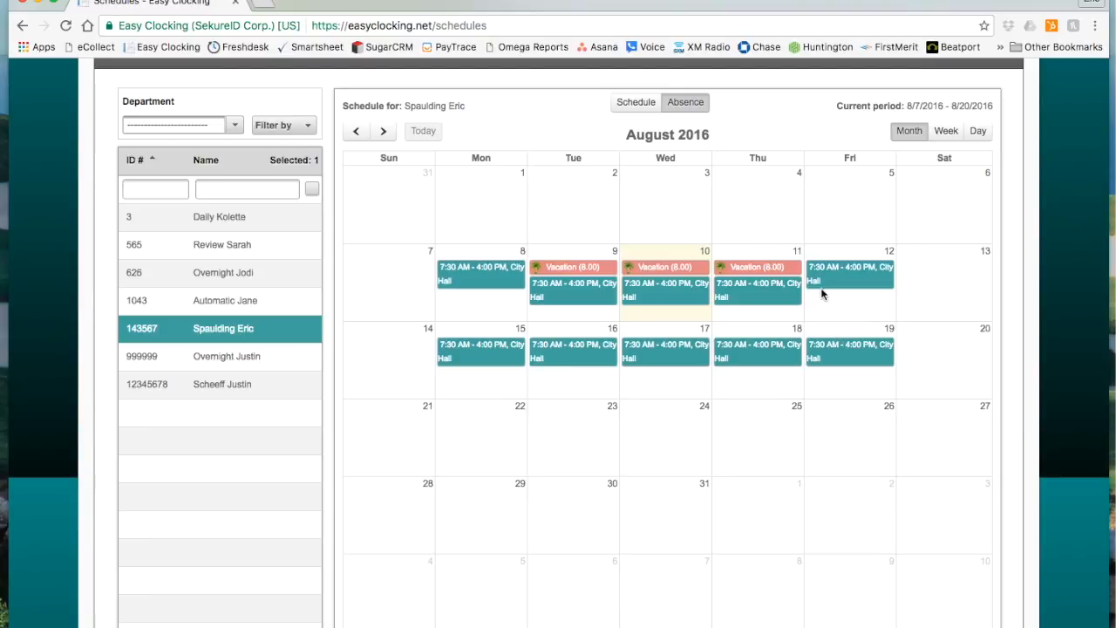
Return the calendar to schedule entry and delete the City Hall shift on Friday, August 12.
click(628, 102)
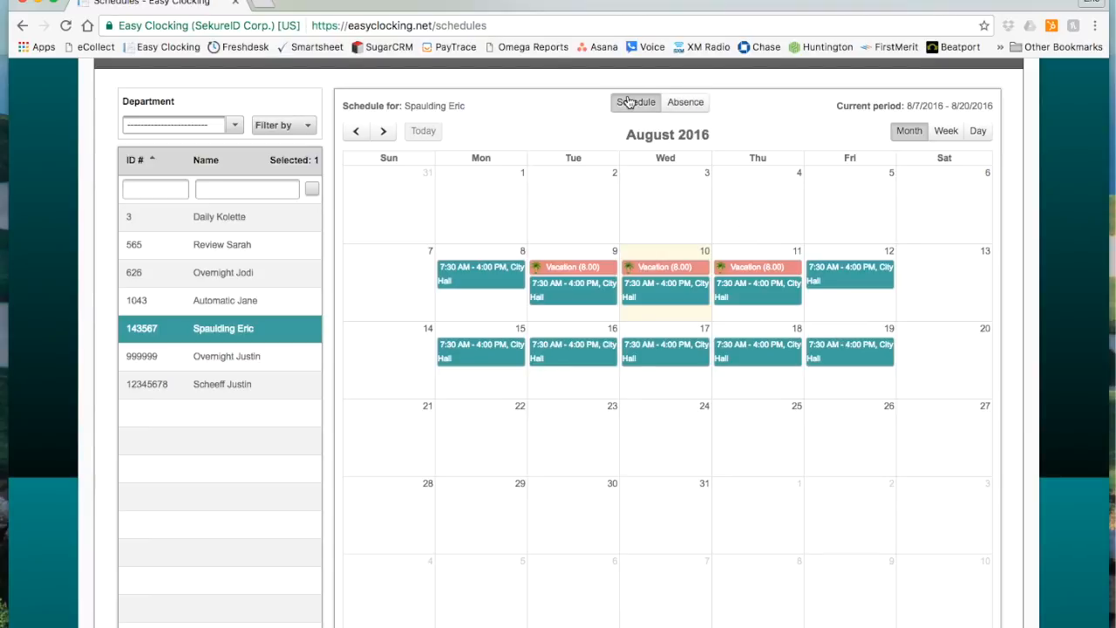
click(853, 277)
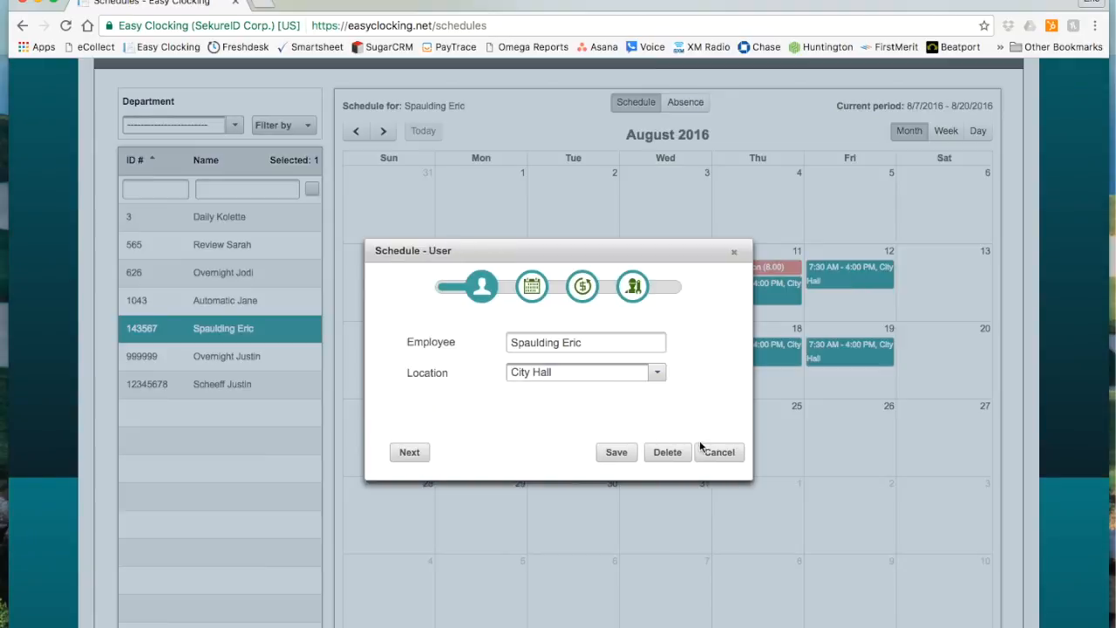
click(667, 452)
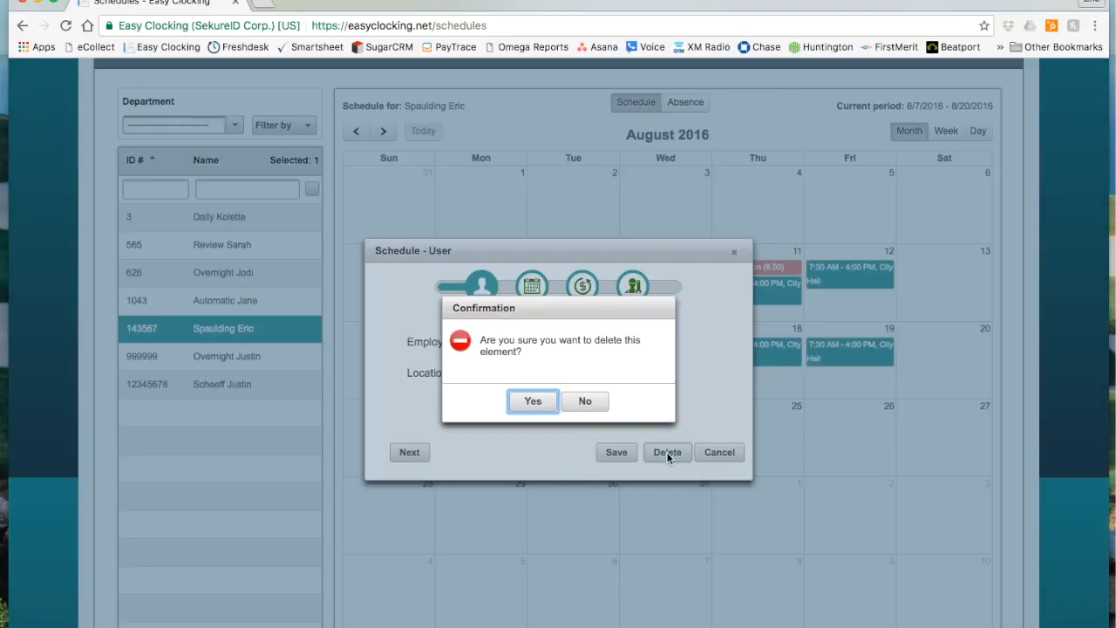
click(533, 401)
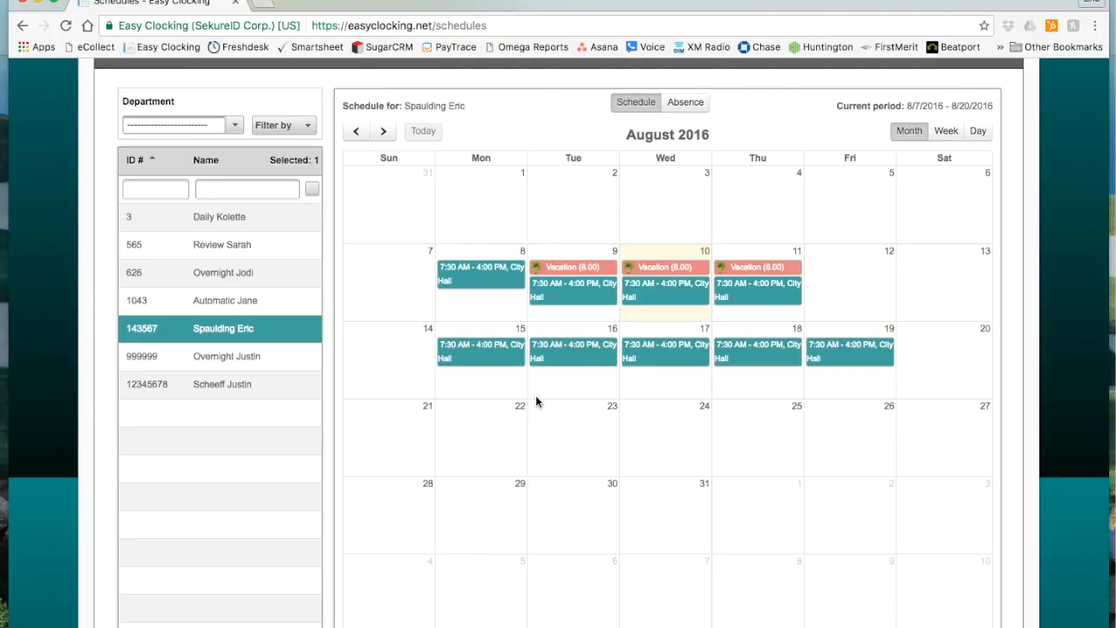
scroll(773, 250, up, 3)
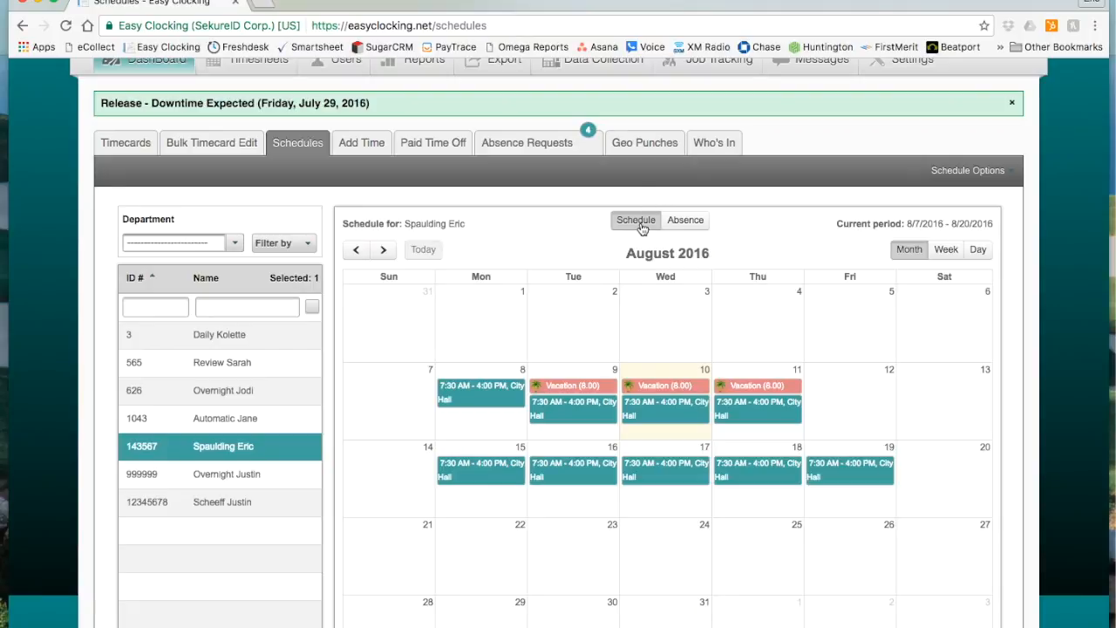
drag(498, 561, 860, 555)
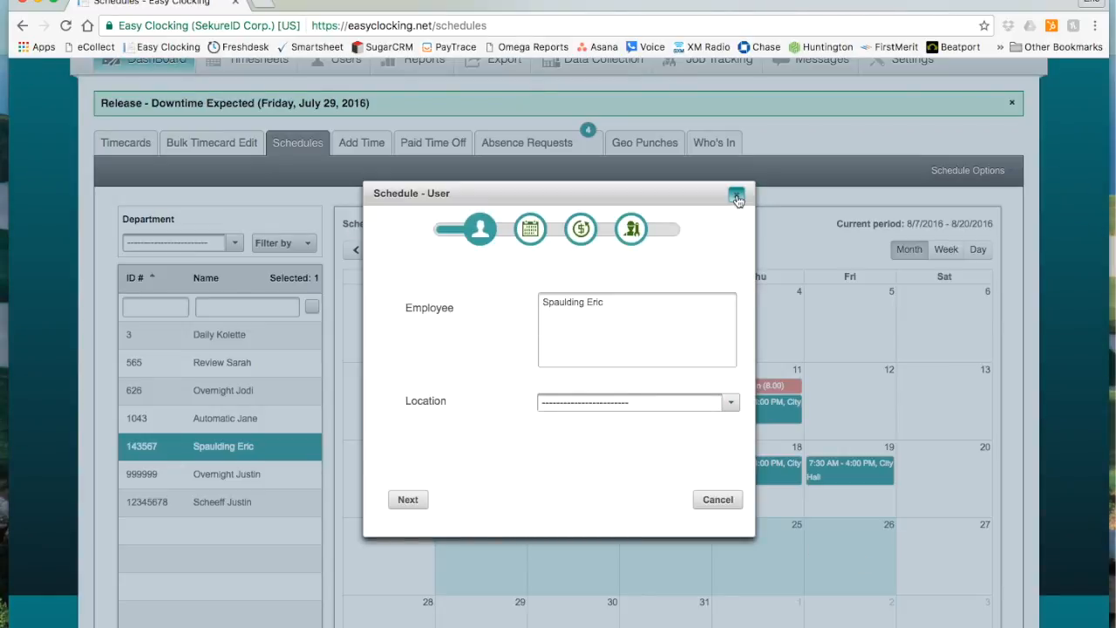
click(719, 500)
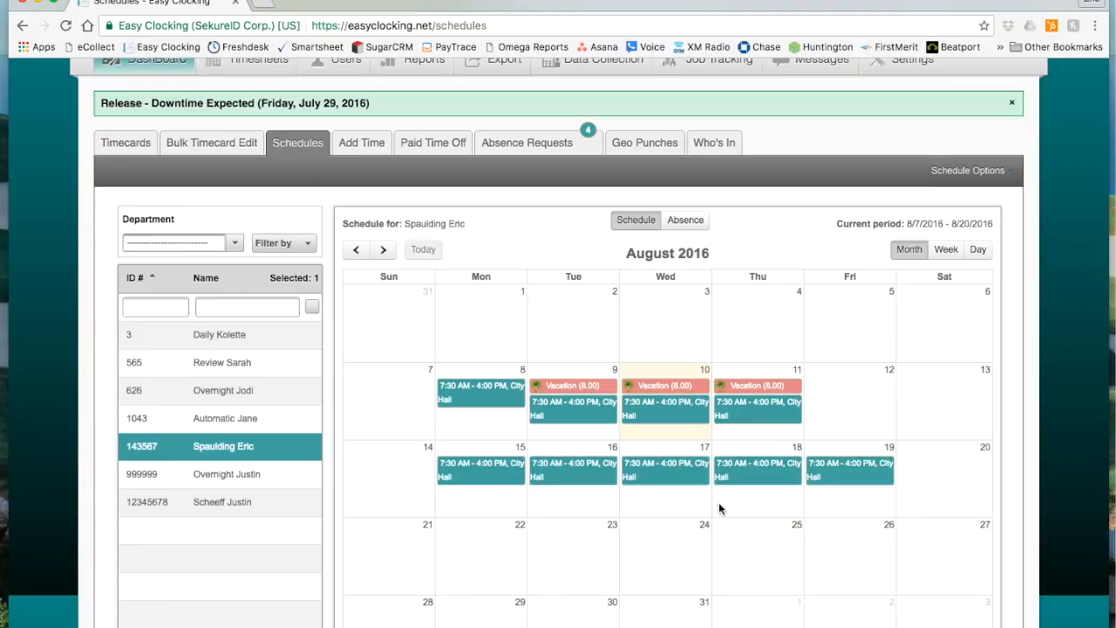